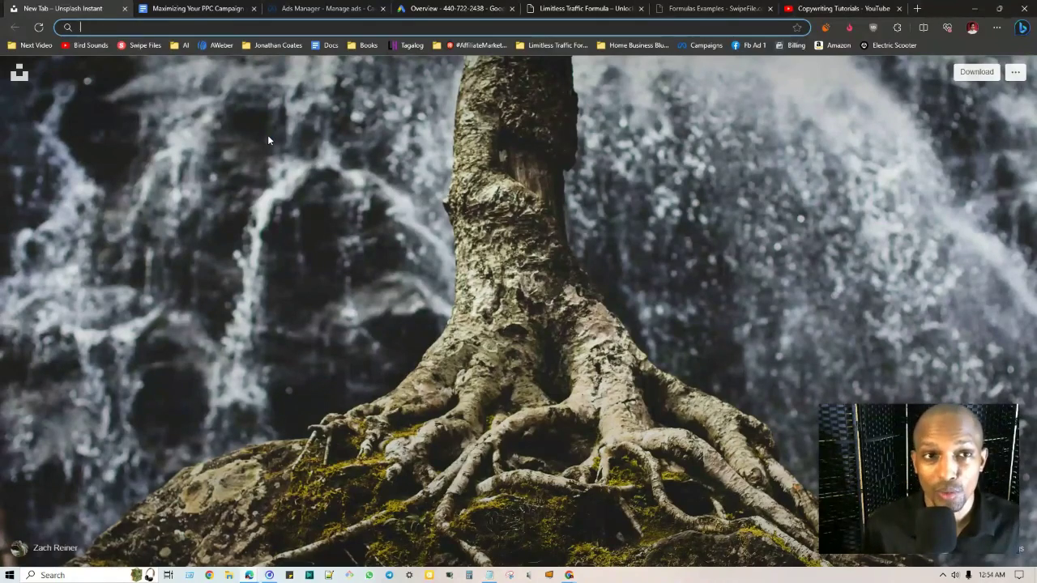
# - Look over the PPC campaign guide document, the Google Ads overview and the campaign list in Meta Ads Manager
pyautogui.click(233, 7)
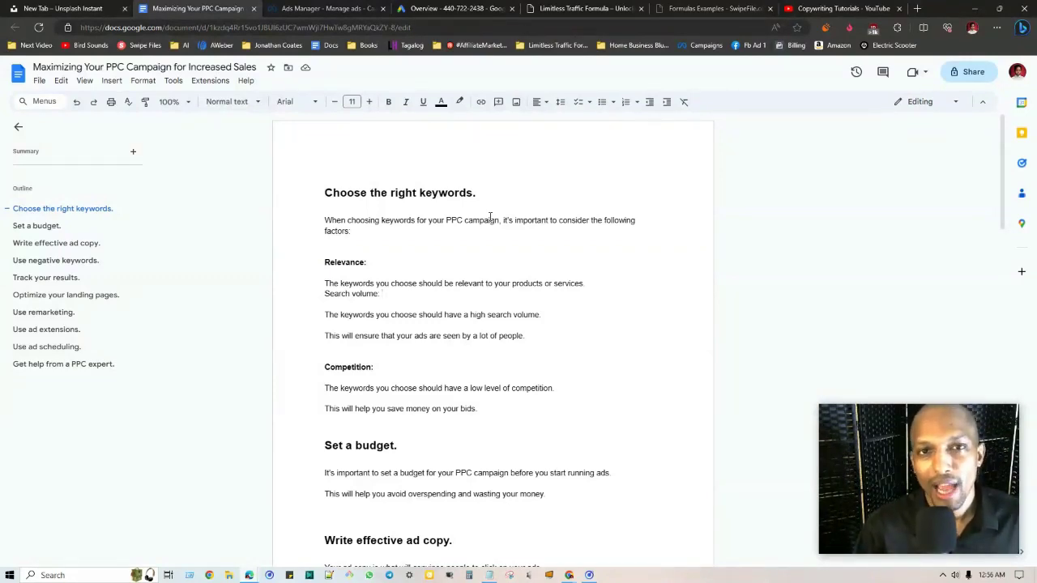
pyautogui.click(454, 7)
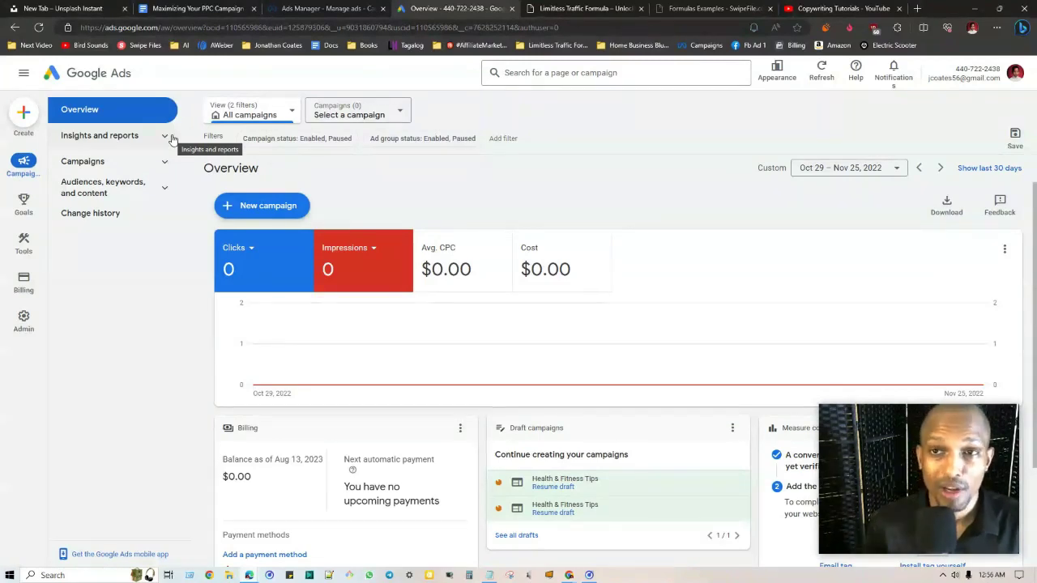
pyautogui.click(305, 7)
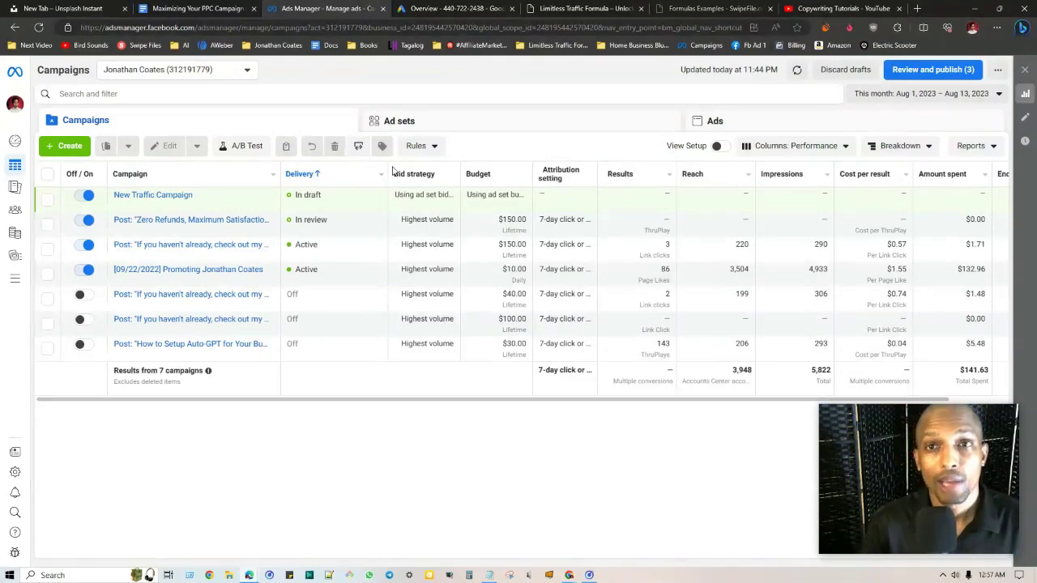
pyautogui.hotkey('ctrl', 'Tab')
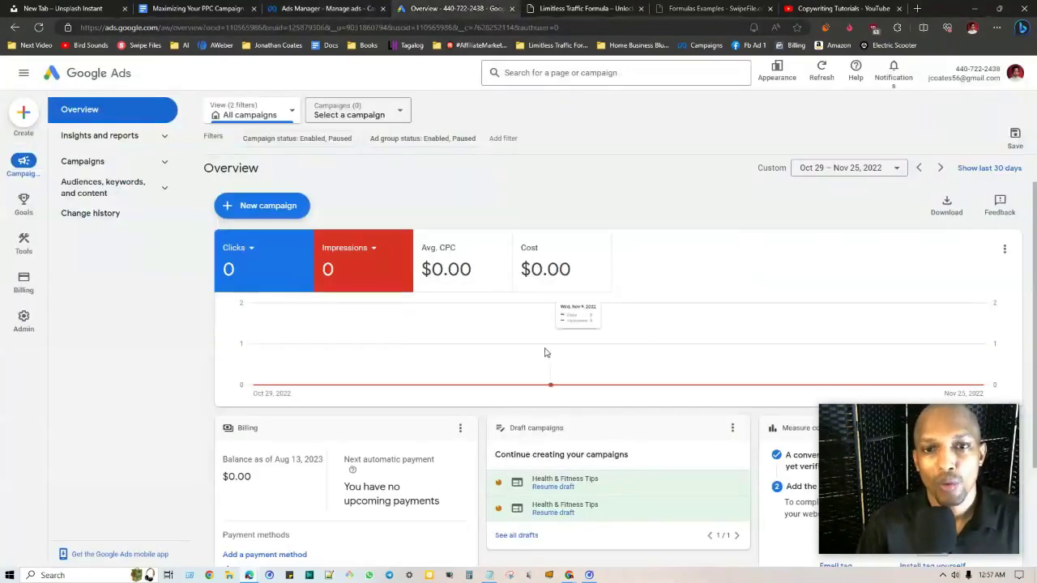
pyautogui.scroll(-2, 567, 332)
pyautogui.scroll(2, 629, 284)
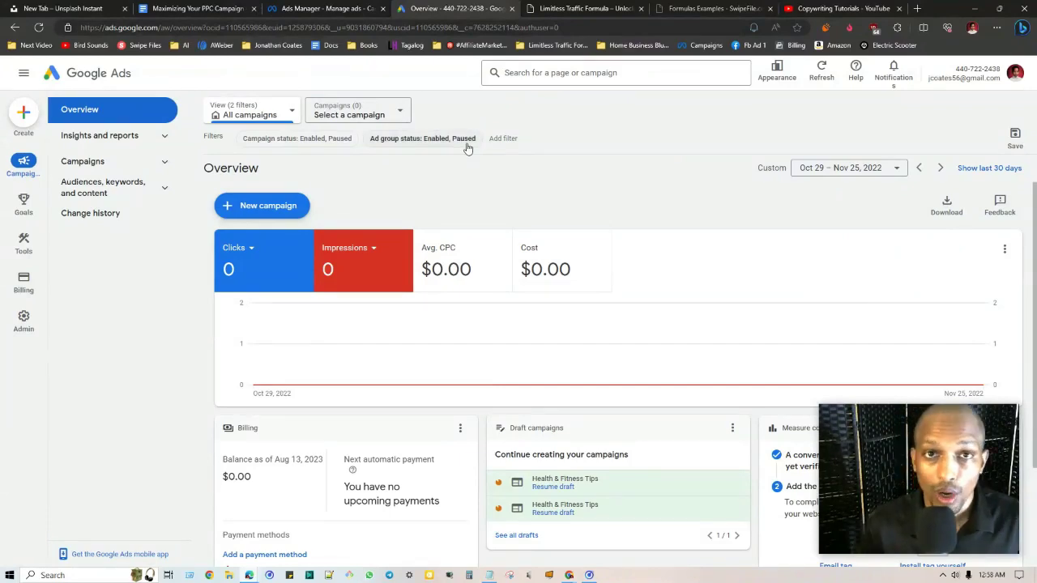
pyautogui.click(182, 6)
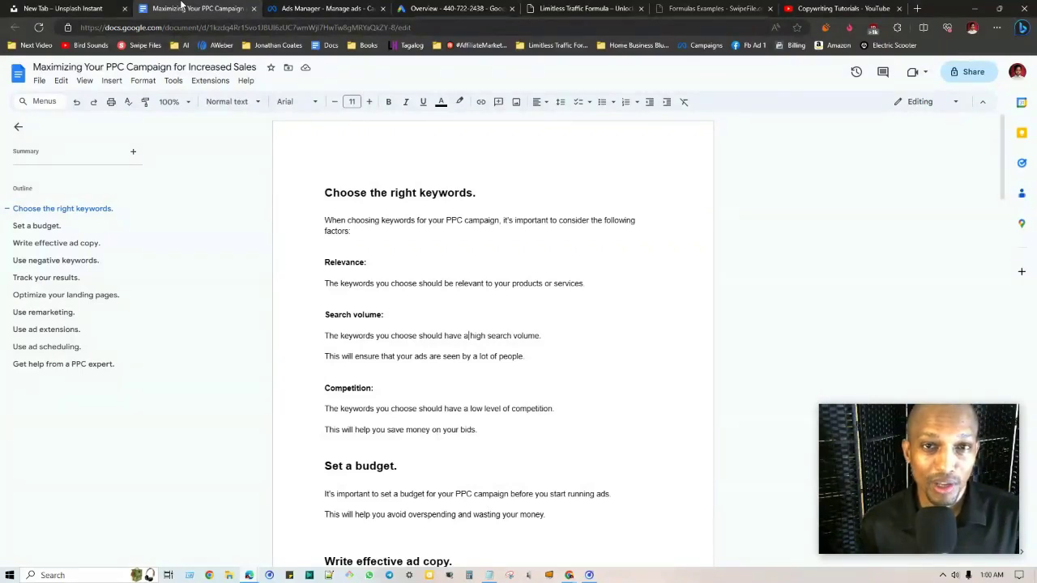
# - Switch to Meta Ads Manager and create a new campaign with the Leads objective
pyautogui.click(332, 8)
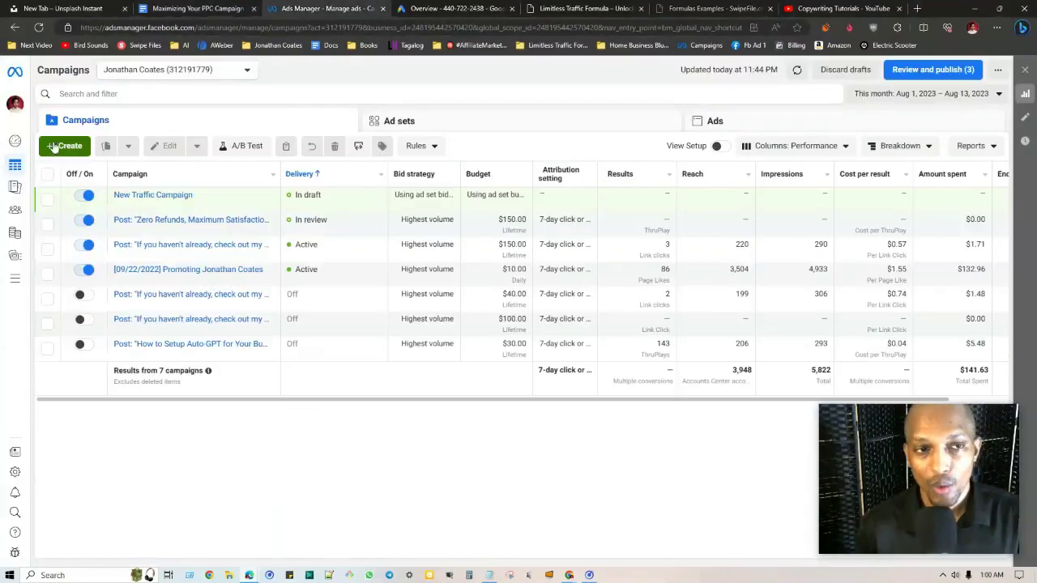
pyautogui.click(63, 146)
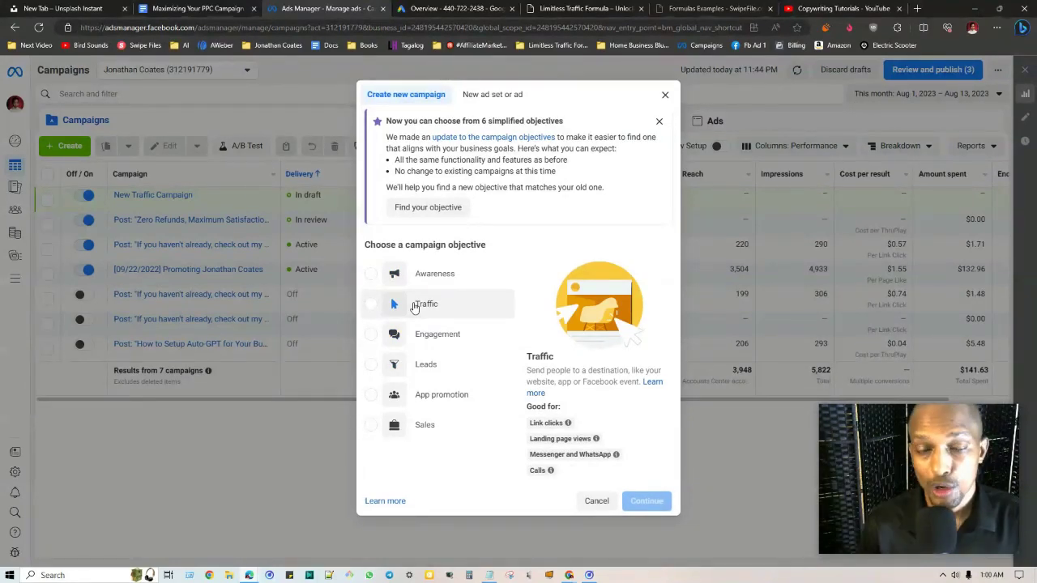
pyautogui.click(425, 366)
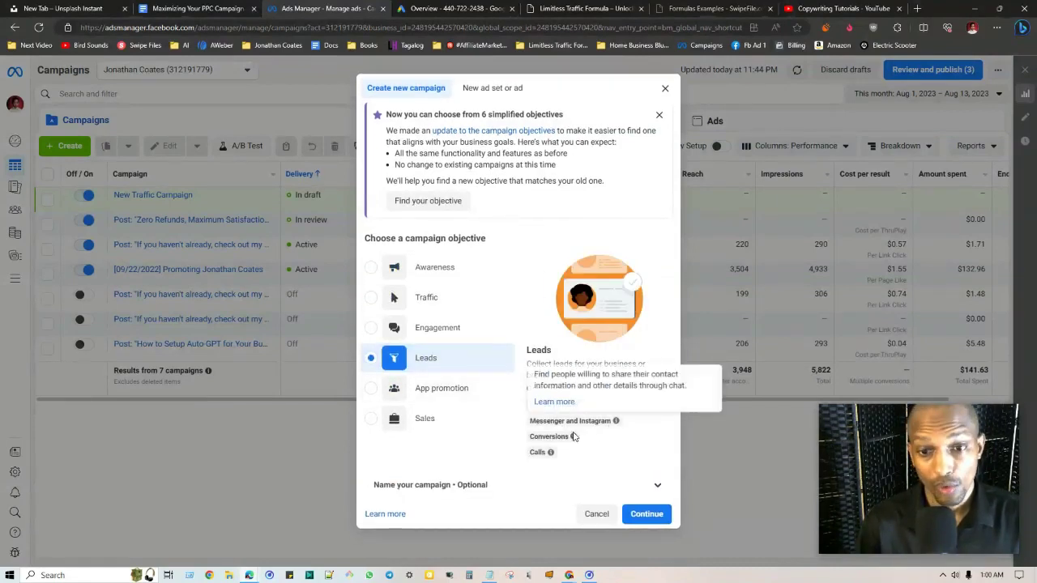
pyautogui.click(648, 513)
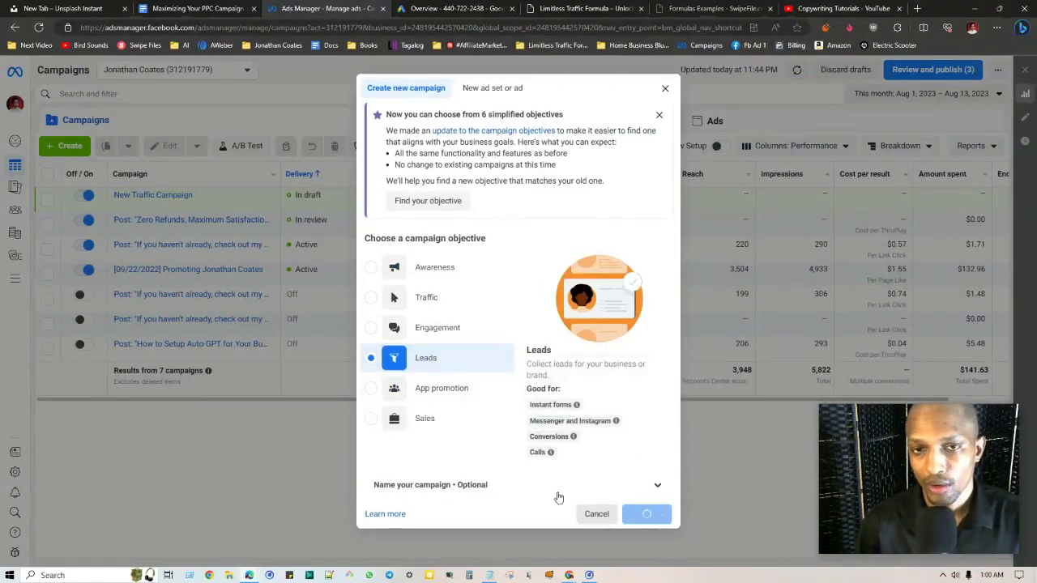
# - Review the new leads campaign's details, A/B test and budget settings, and proceed to its ad set
pyautogui.moveTo(536, 452)
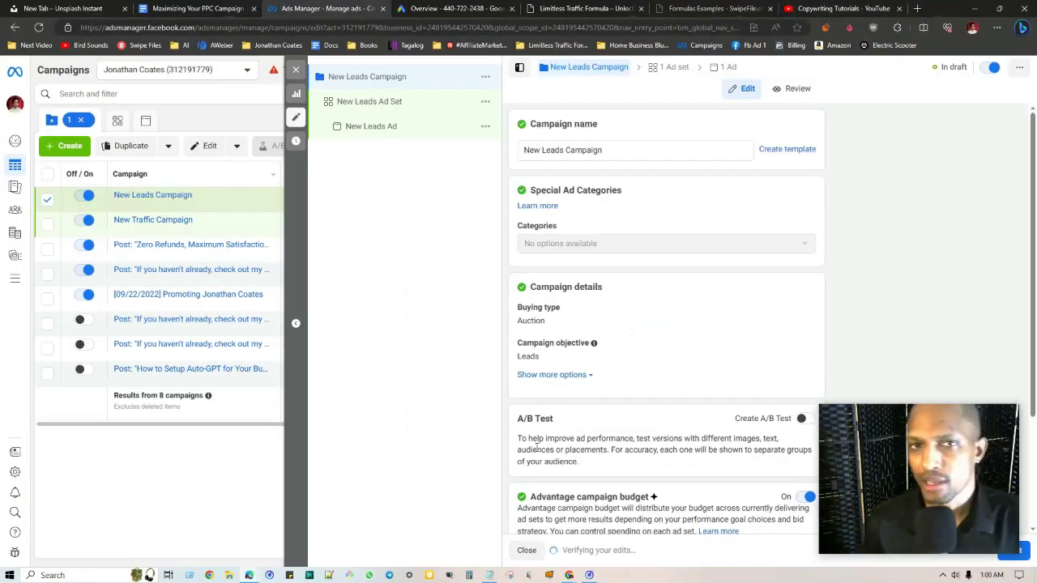
pyautogui.scroll(-1, 608, 189)
pyautogui.scroll(-2, 607, 189)
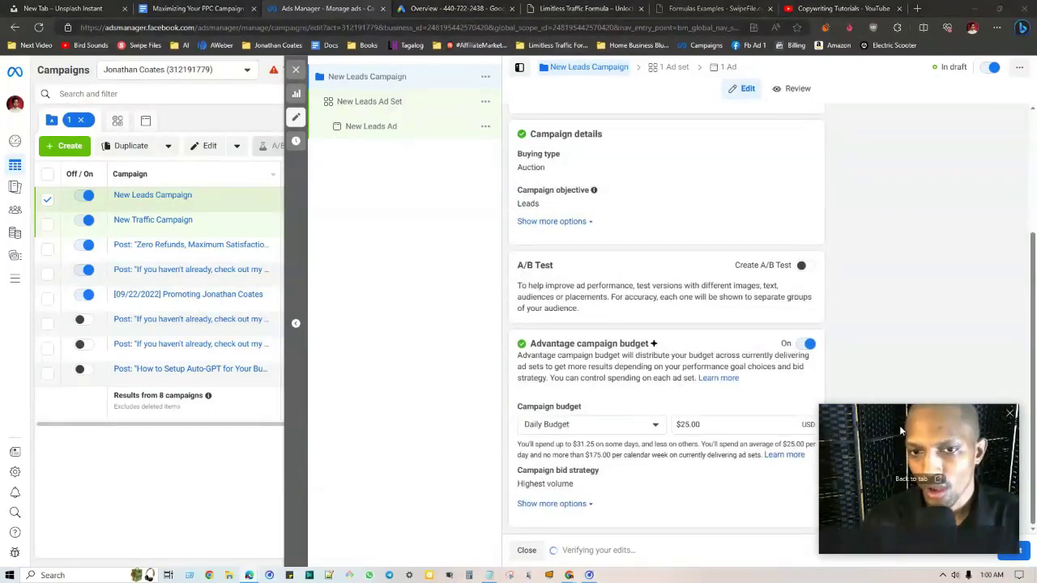
pyautogui.moveTo(899, 425); pyautogui.dragTo(889, 223)
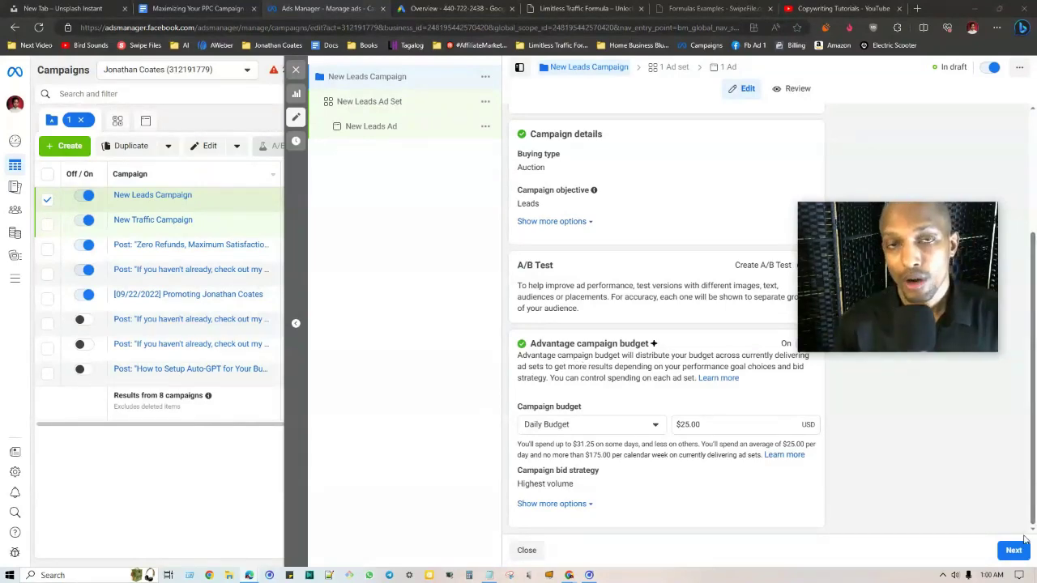
pyautogui.scroll(3, 688, 349)
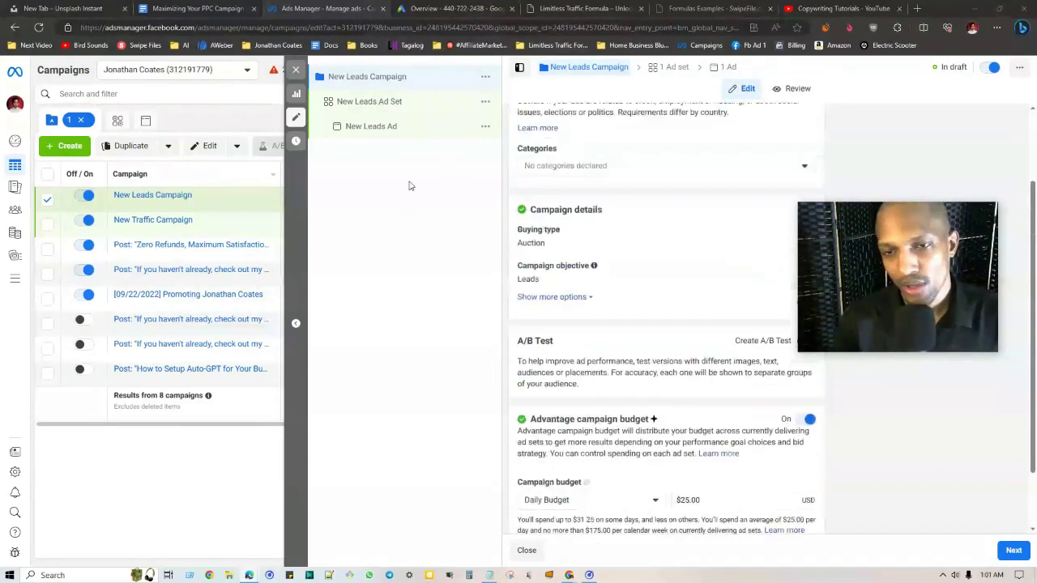
pyautogui.scroll(-3, 578, 278)
pyautogui.click(1011, 550)
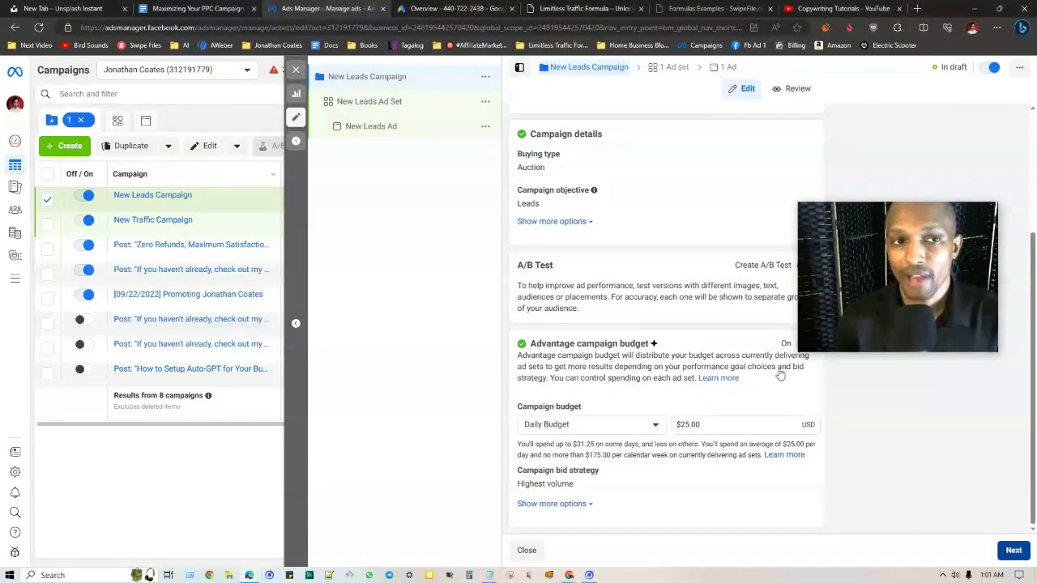
# - Examine the ad set's audience and targeting settings alongside the guide document's keyword and budget sections
pyautogui.scroll(-8, 632, 201)
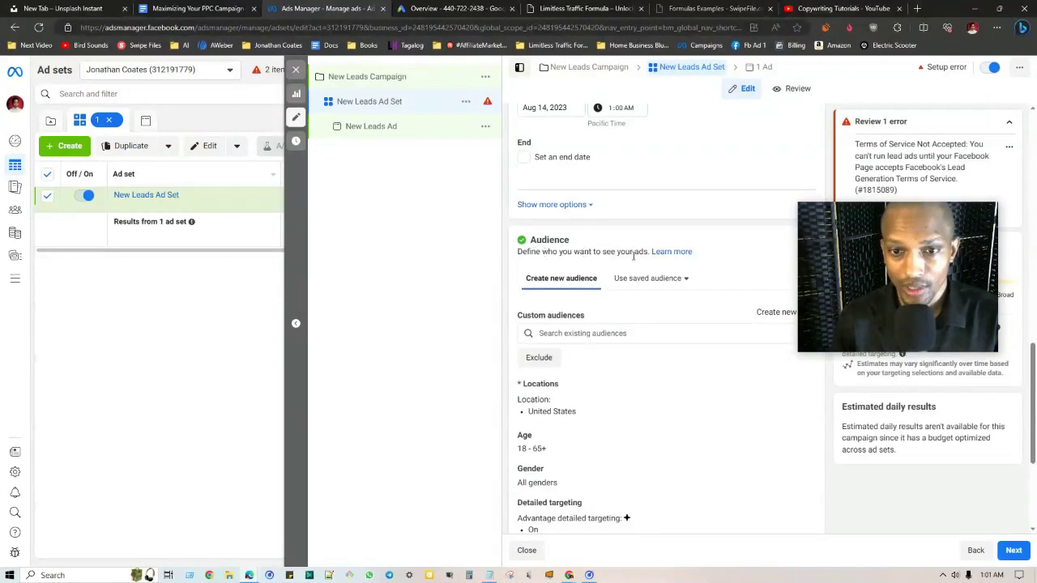
pyautogui.scroll(-2, 596, 372)
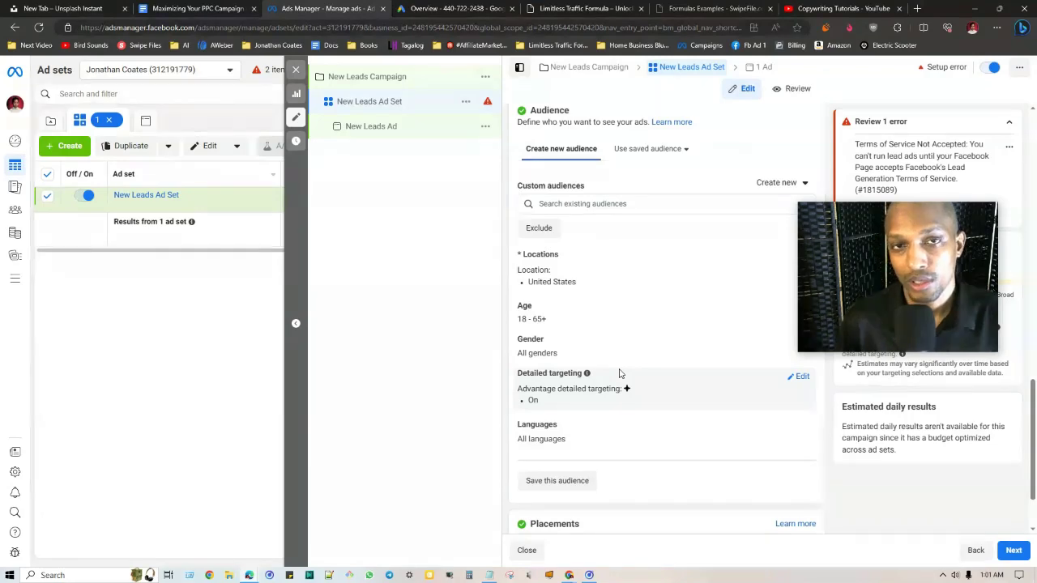
pyautogui.click(169, 8)
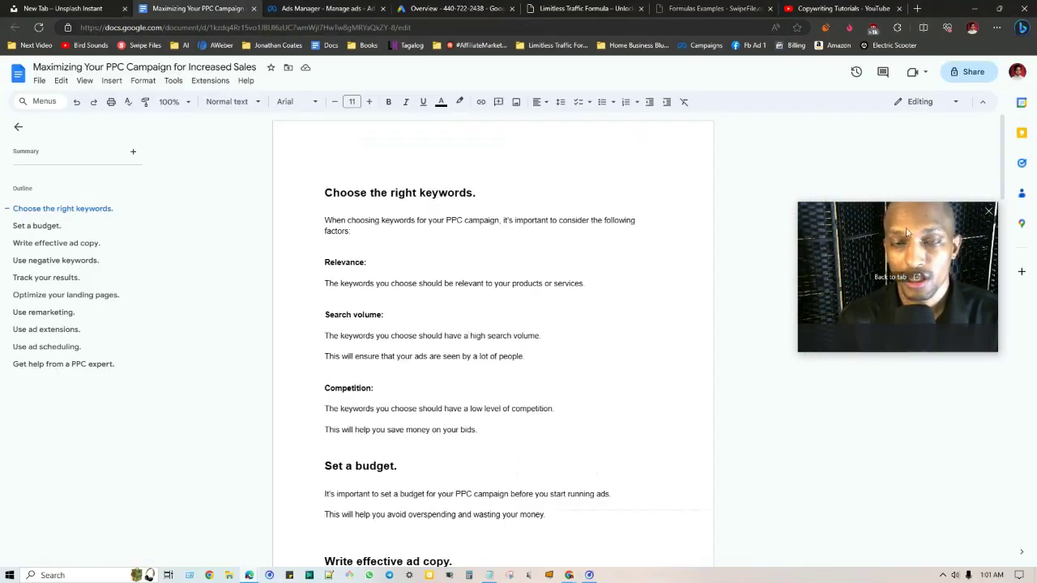
pyautogui.moveTo(909, 223); pyautogui.dragTo(919, 432)
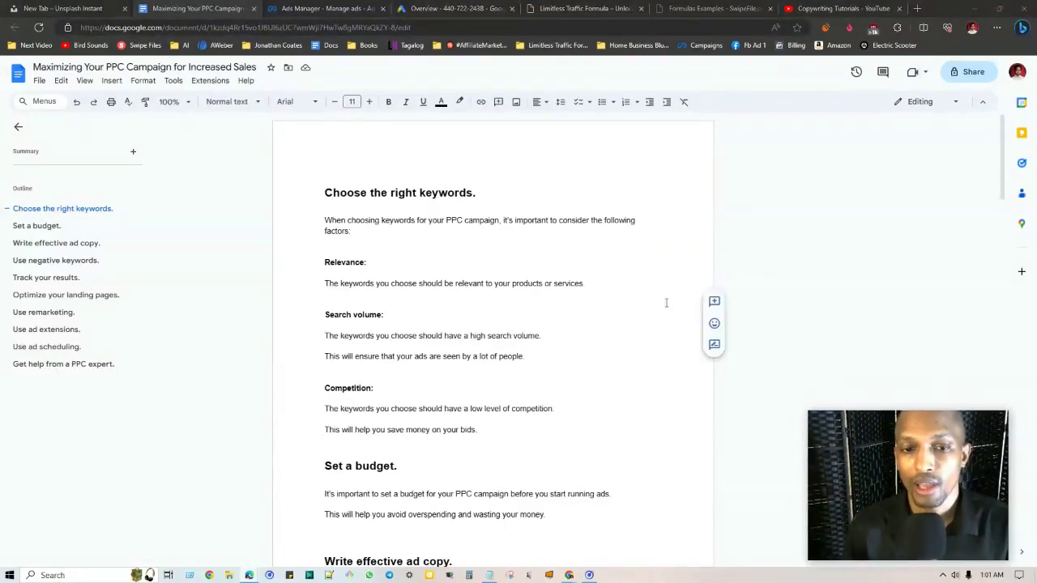
pyautogui.scroll(-3, 450, 296)
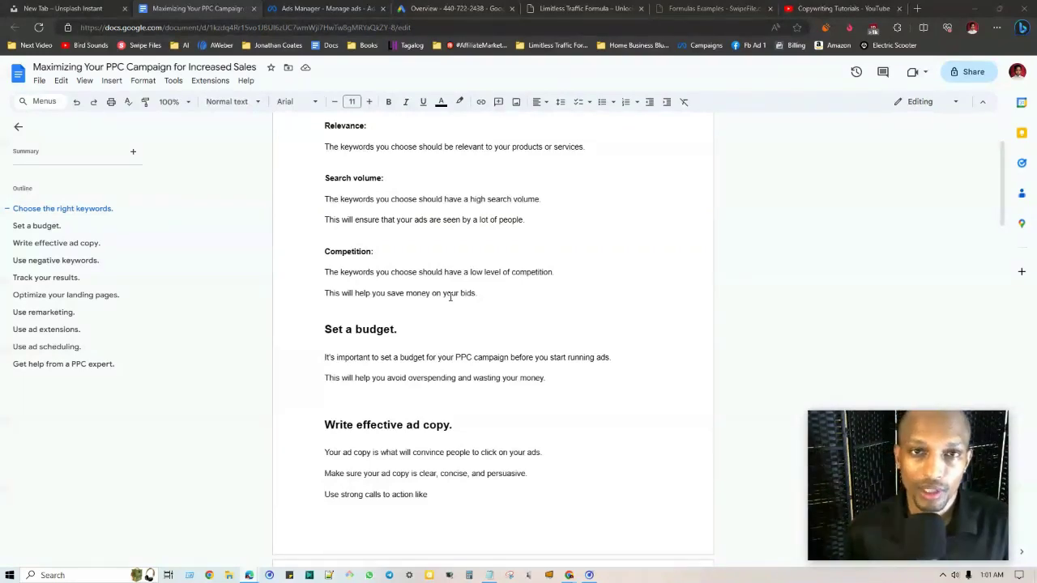
pyautogui.click(316, 8)
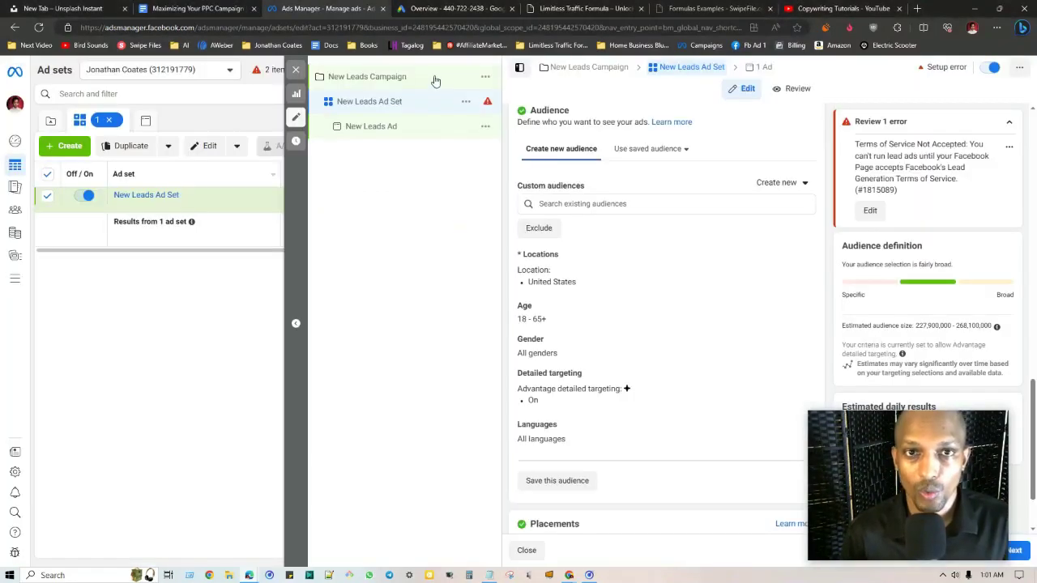
# - Switch to Google Ads, start a new campaign with the Leads objective and accept its Submit lead forms conversion goal
pyautogui.click(454, 7)
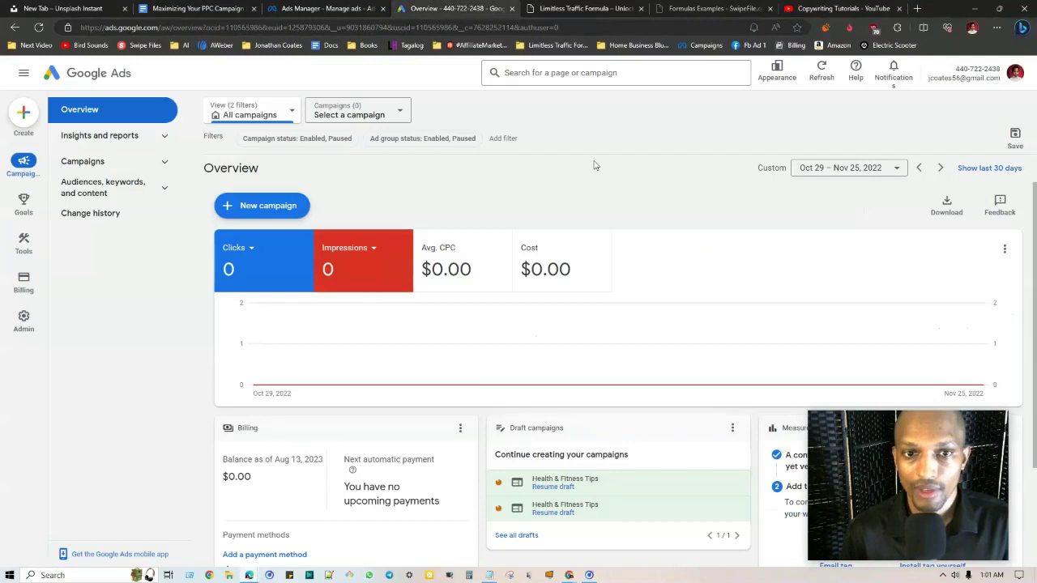
pyautogui.click(25, 108)
pyautogui.click(46, 118)
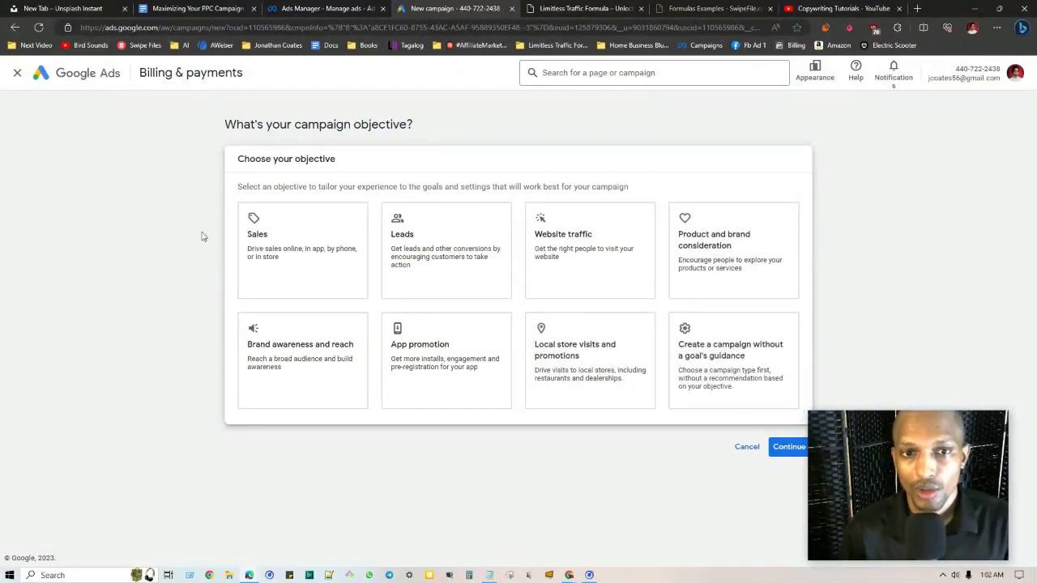
pyautogui.click(423, 250)
pyautogui.scroll(-2, 677, 418)
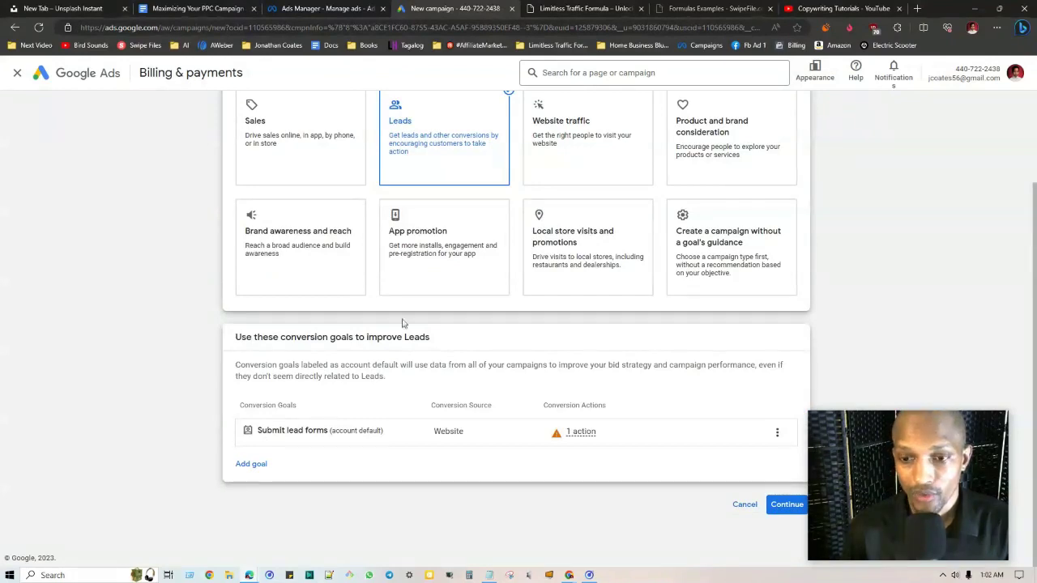
pyautogui.click(787, 510)
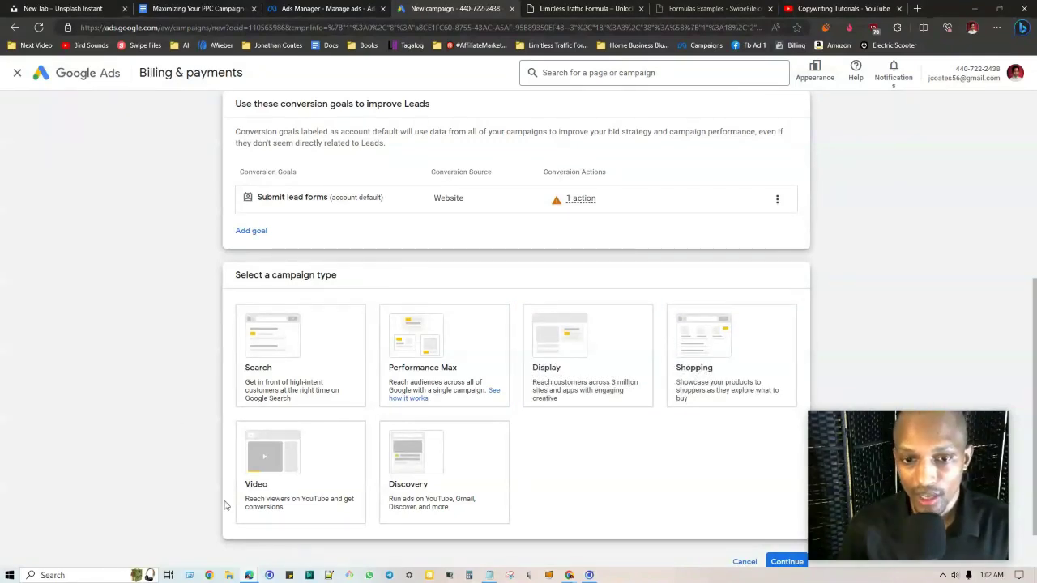
# - Select Display as the campaign type for the new leads campaign
pyautogui.click(449, 522)
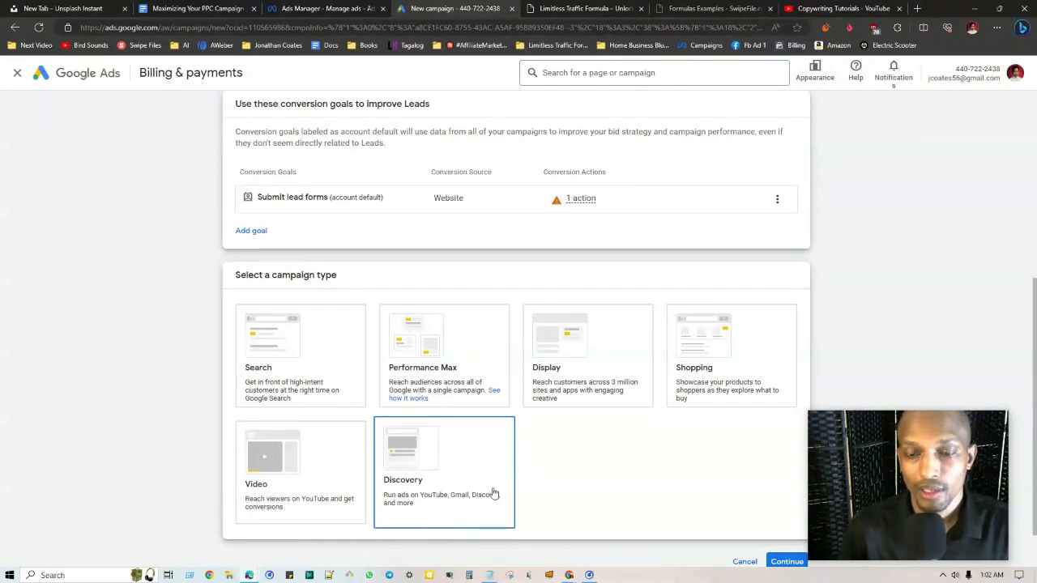
pyautogui.click(578, 307)
pyautogui.scroll(-3, 588, 343)
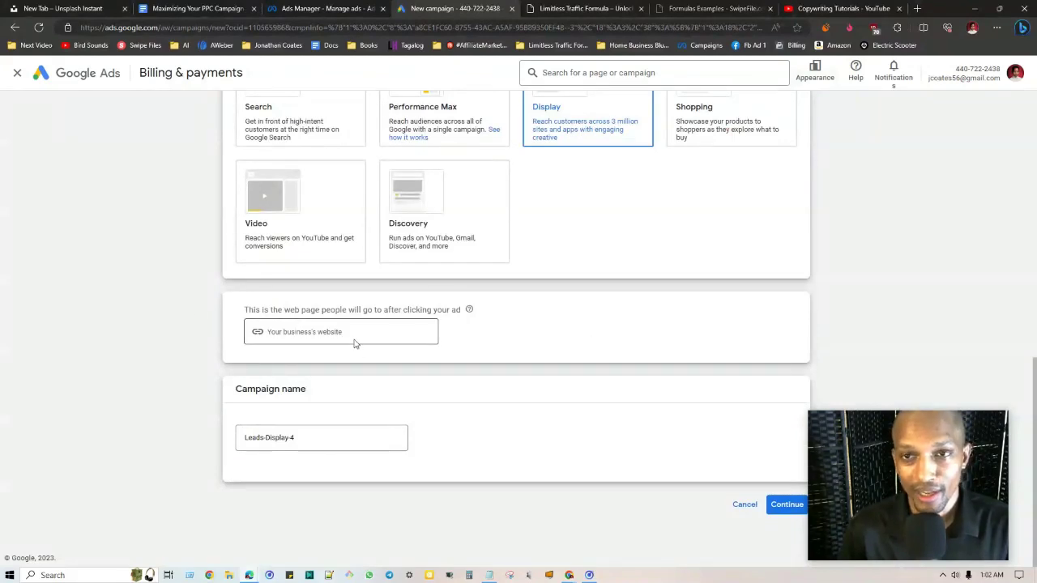
pyautogui.click(303, 330)
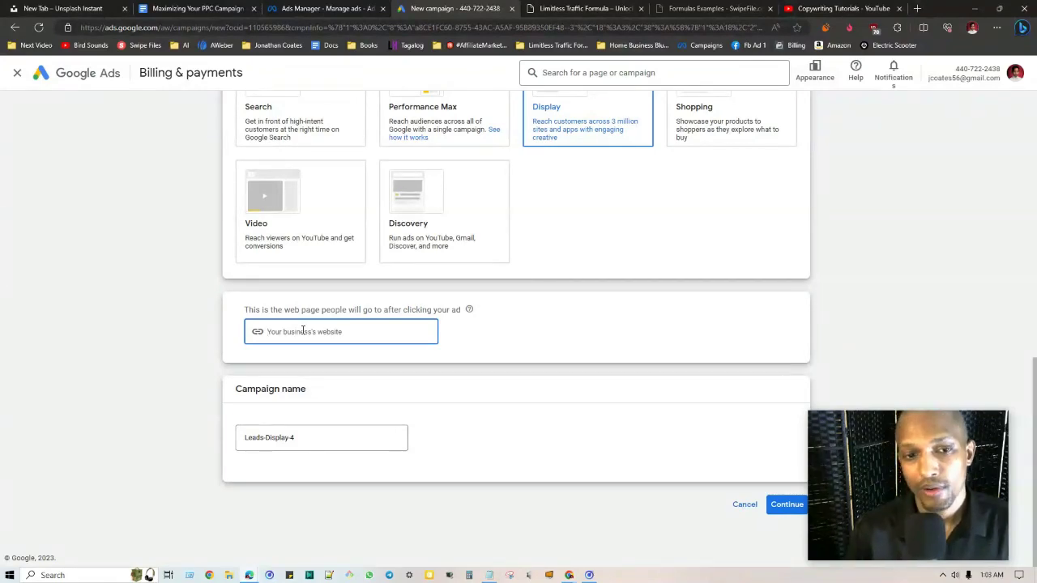
pyautogui.click(587, 8)
pyautogui.rightClick(180, 28)
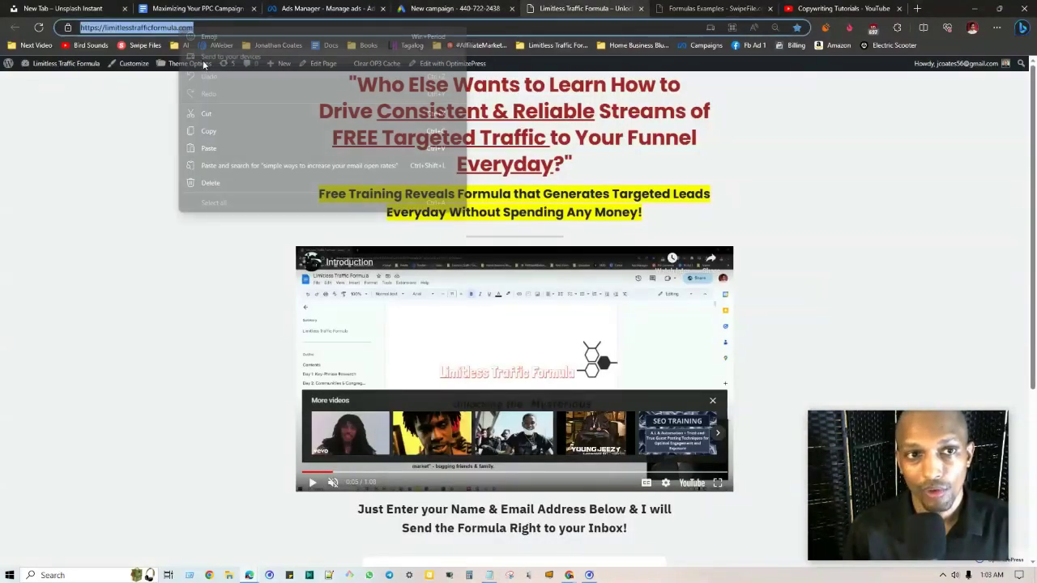
pyautogui.click(208, 131)
pyautogui.click(458, 8)
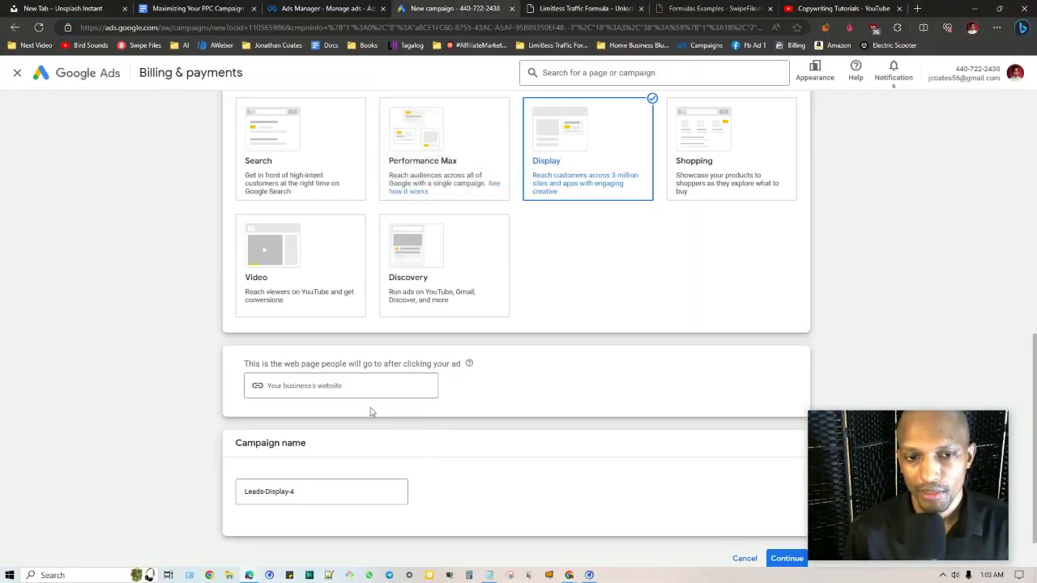
pyautogui.rightClick(350, 392)
pyautogui.click(398, 247)
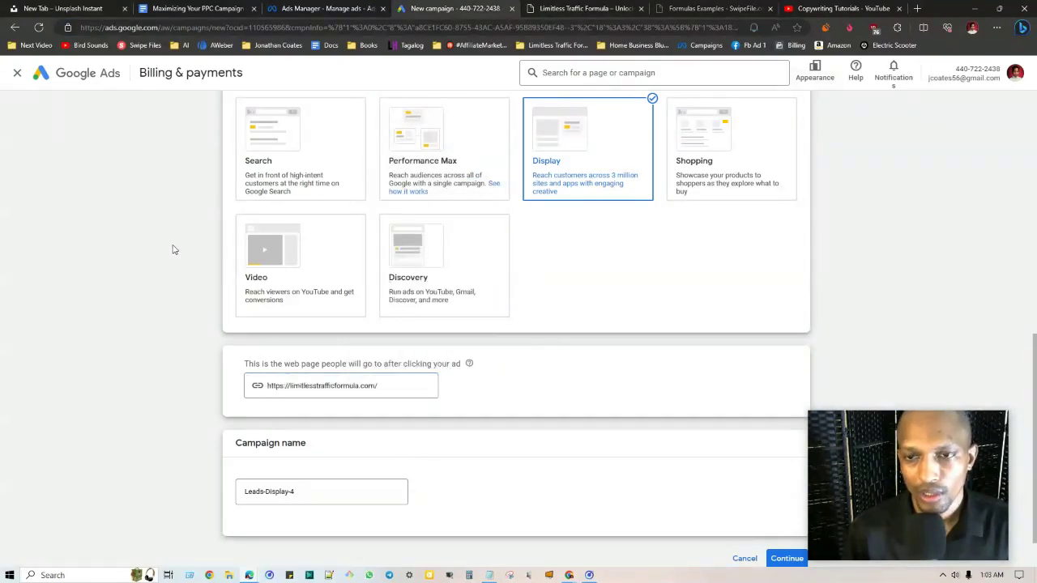
# - Continue the campaign setup and open the saved Health & Fitness Tips draft that has no objective
pyautogui.scroll(-1, 486, 405)
pyautogui.click(784, 505)
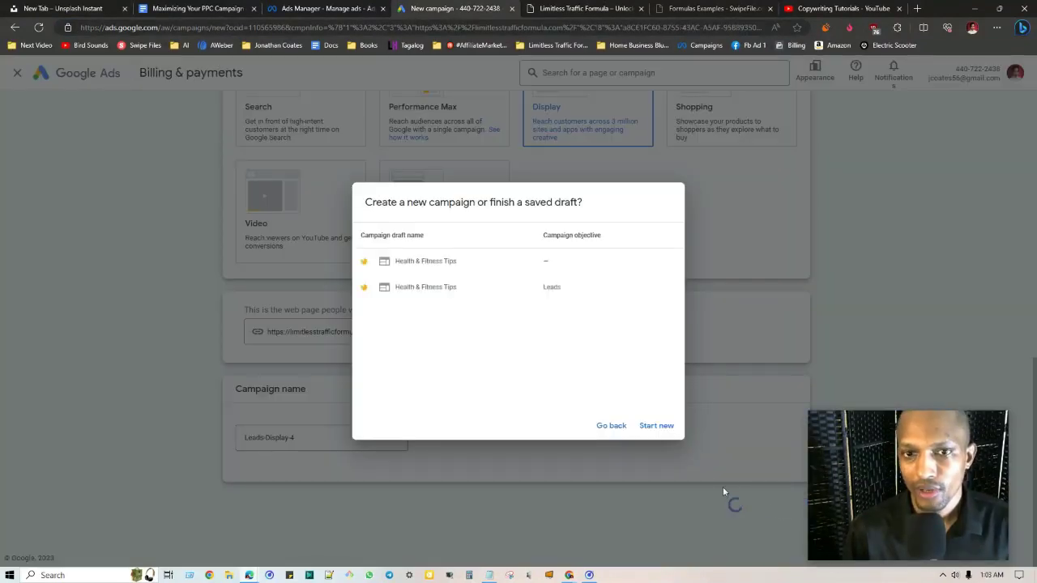
pyautogui.click(430, 262)
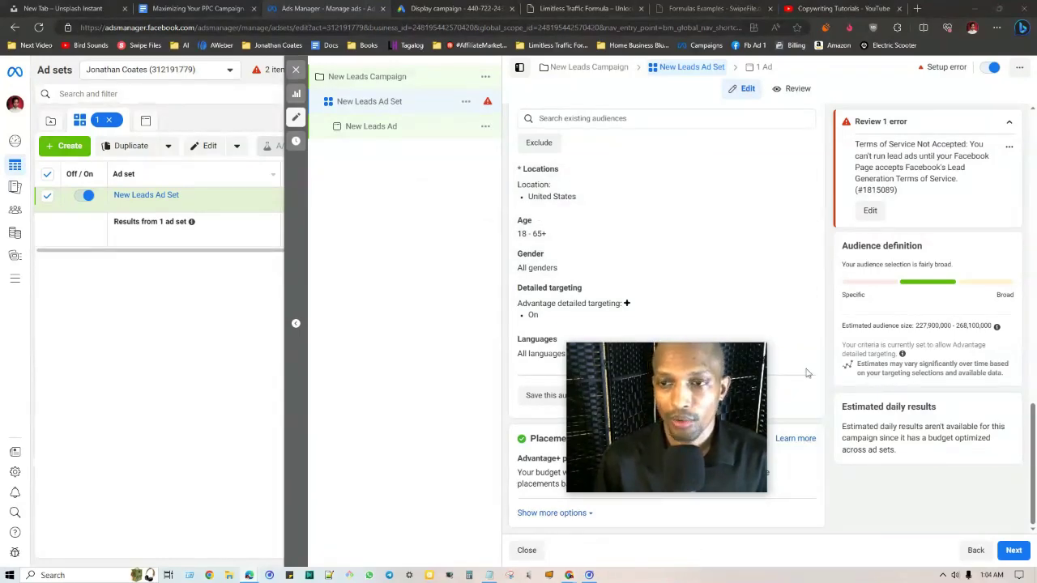
# - Revisit the PPC guide document and return to the leads ad set's settings in Meta Ads Manager
pyautogui.click(194, 8)
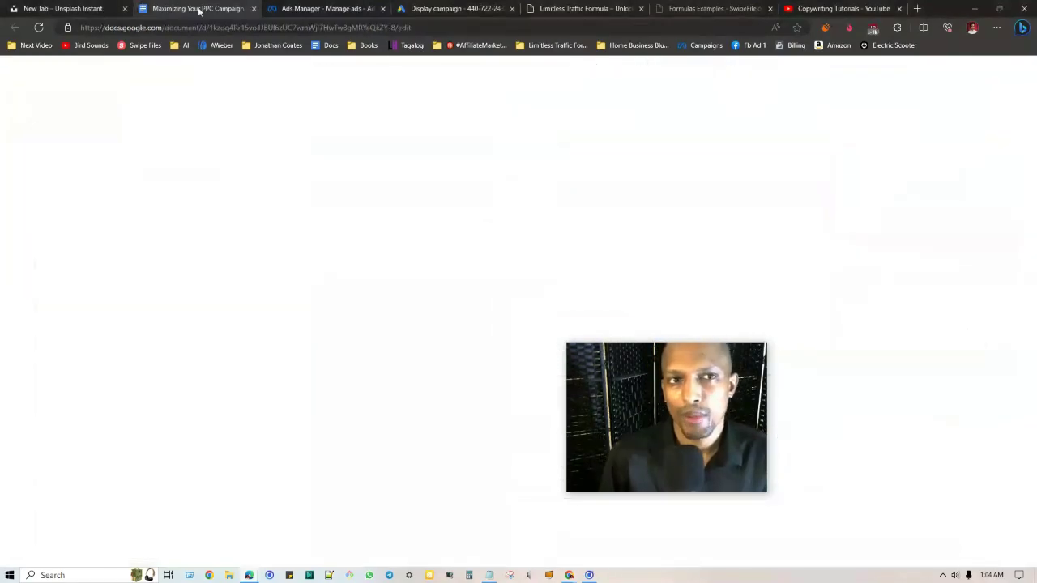
pyautogui.click(328, 8)
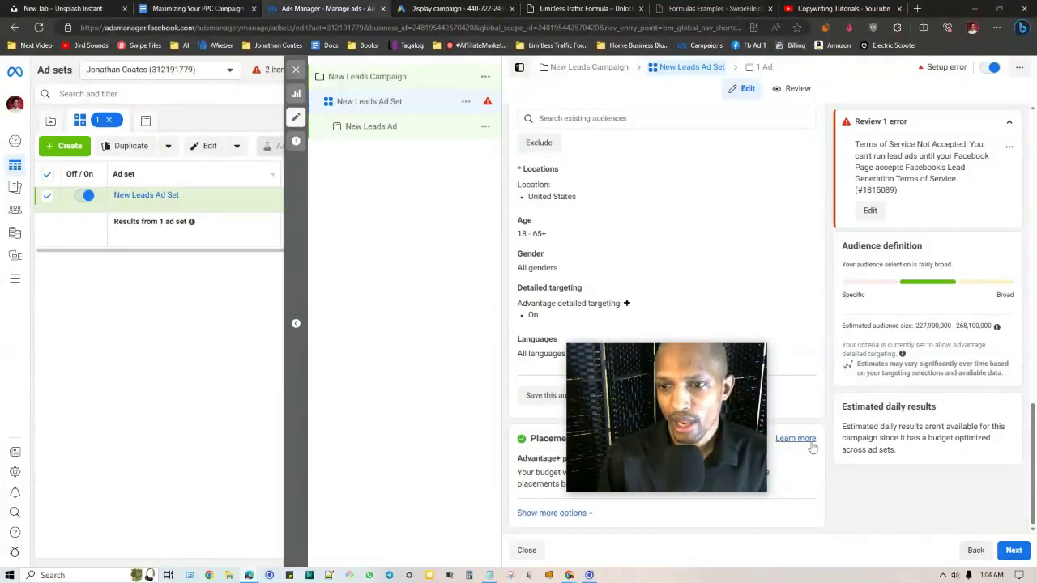
# - Switch to the Google Ads display campaign, go to its Targeting settings and expand the additional targeting options
pyautogui.hotkey('ctrl', 'Tab')
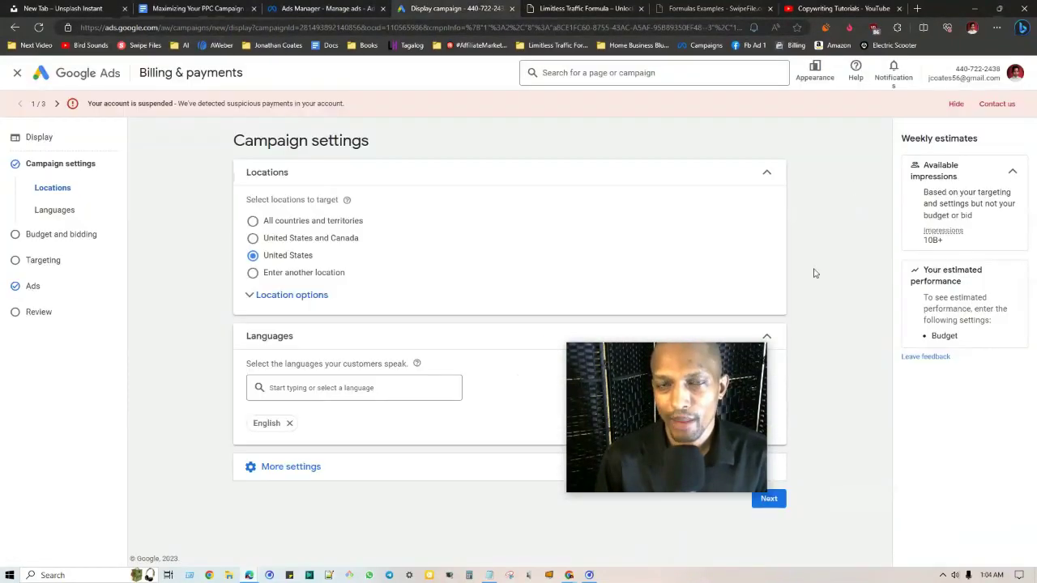
pyautogui.moveTo(617, 383); pyautogui.dragTo(881, 434)
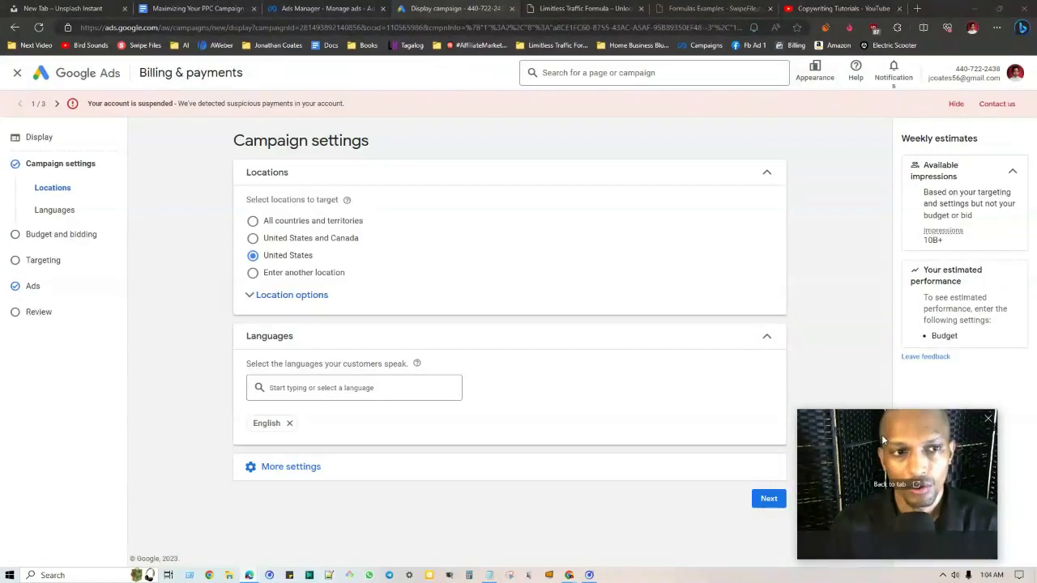
pyautogui.click(46, 264)
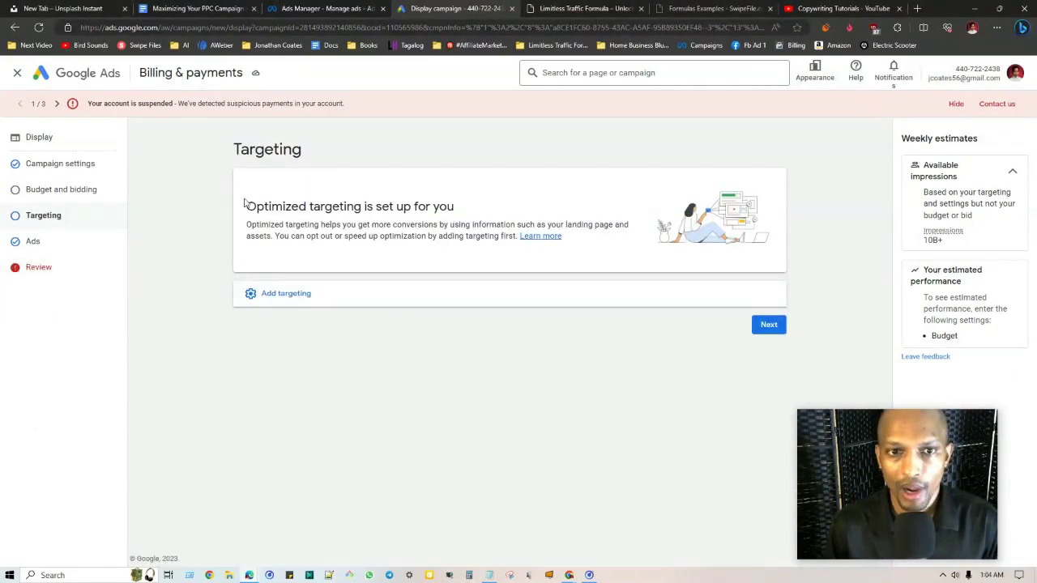
pyautogui.moveTo(244, 202); pyautogui.dragTo(443, 207)
pyautogui.click(334, 217)
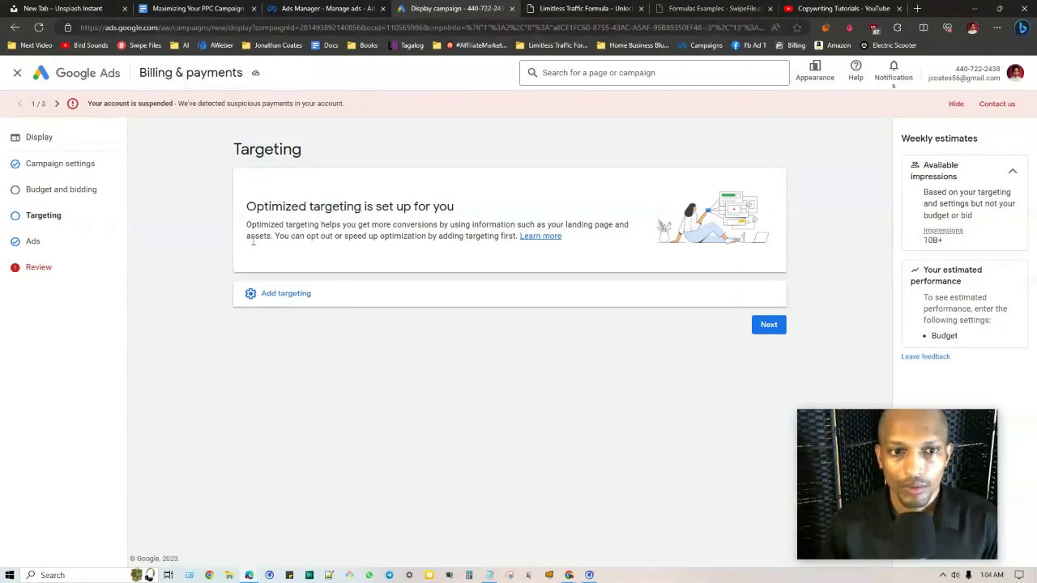
pyautogui.click(289, 296)
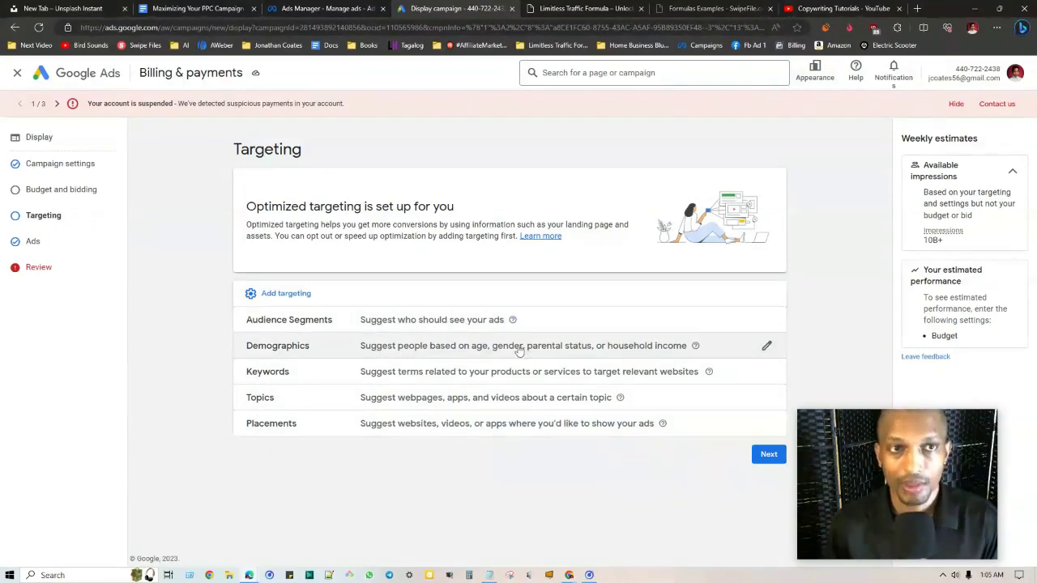
# - Review the guide's advice on effective ad copy and examine the Limitless Traffic Formula page's headline and sign-up form
pyautogui.click(198, 9)
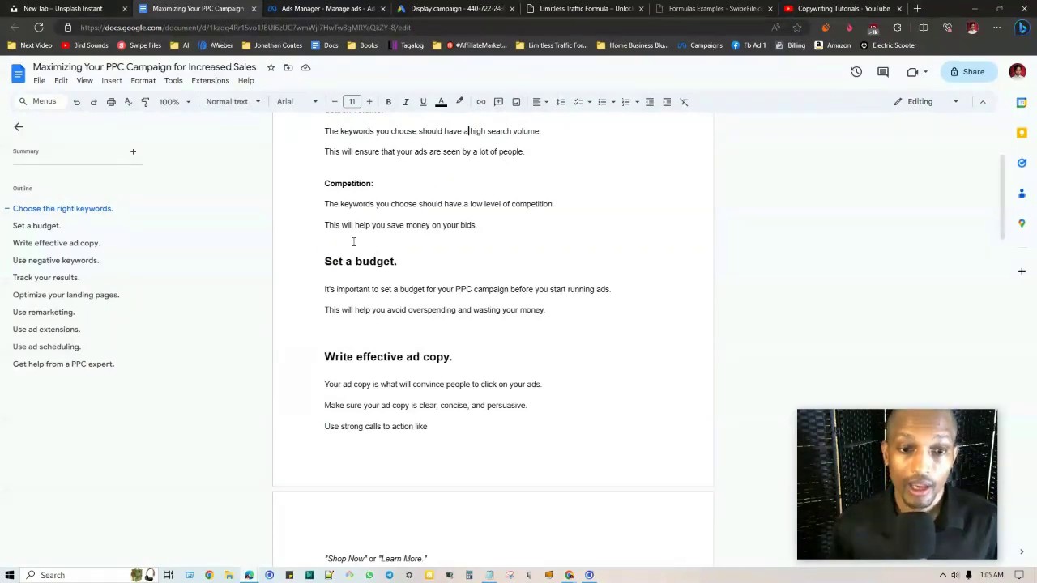
pyautogui.scroll(-3, 353, 241)
pyautogui.click(588, 8)
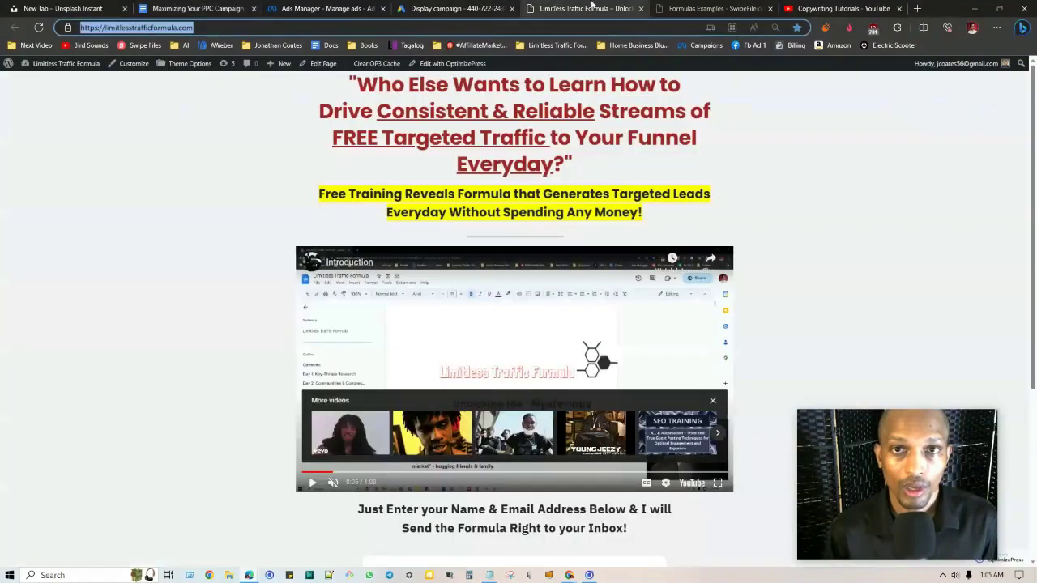
pyautogui.click(77, 138)
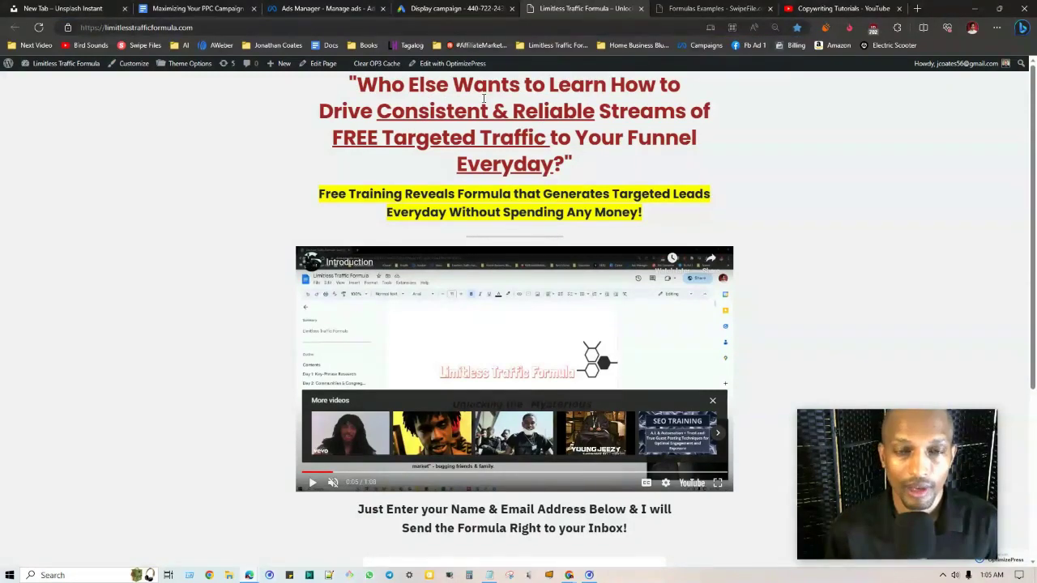
pyautogui.moveTo(361, 86); pyautogui.dragTo(525, 89)
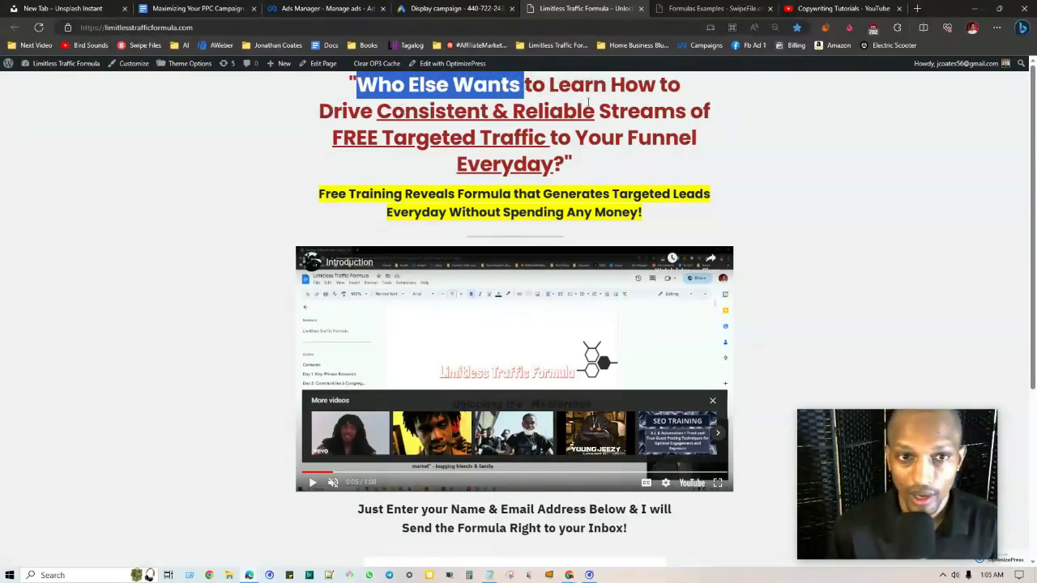
pyautogui.scroll(-3, 167, 242)
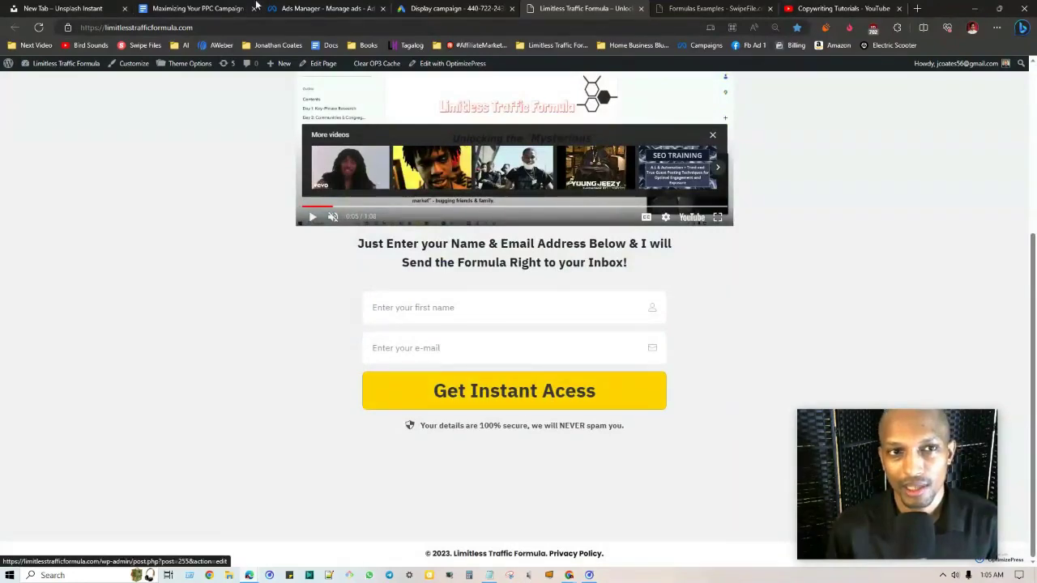
# - Return to the PPC guide and read its sections on negative keywords and tracking results
pyautogui.click(247, 8)
pyautogui.scroll(-3, 535, 285)
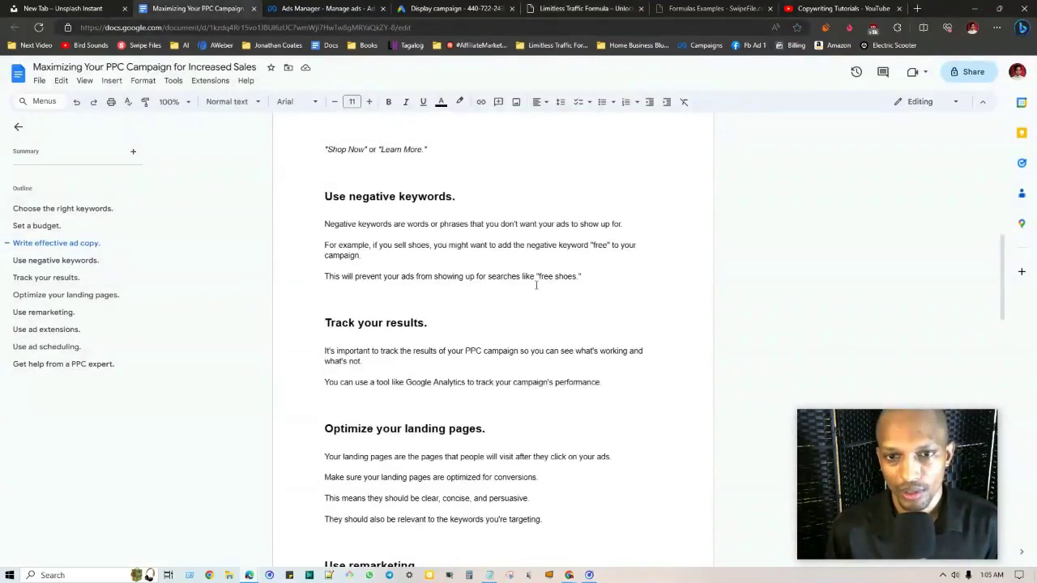
pyautogui.scroll(3, 345, 277)
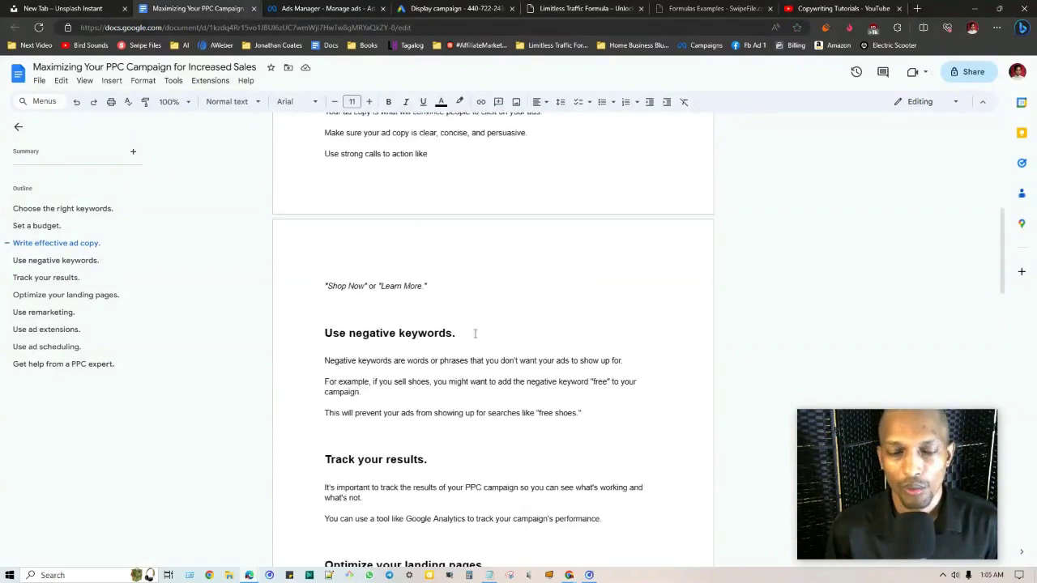
pyautogui.scroll(-2, 569, 322)
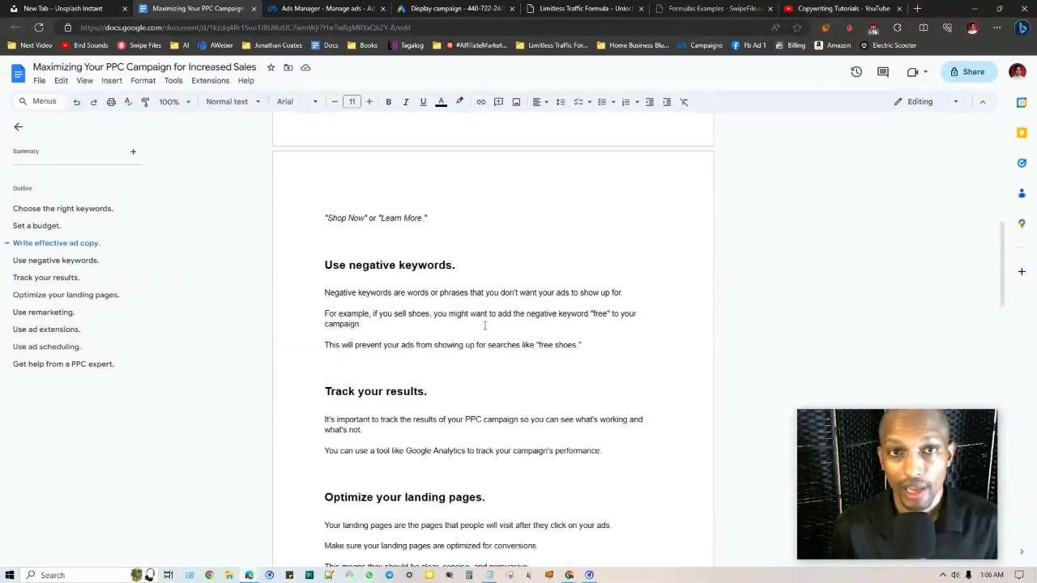
pyautogui.scroll(-5, 485, 325)
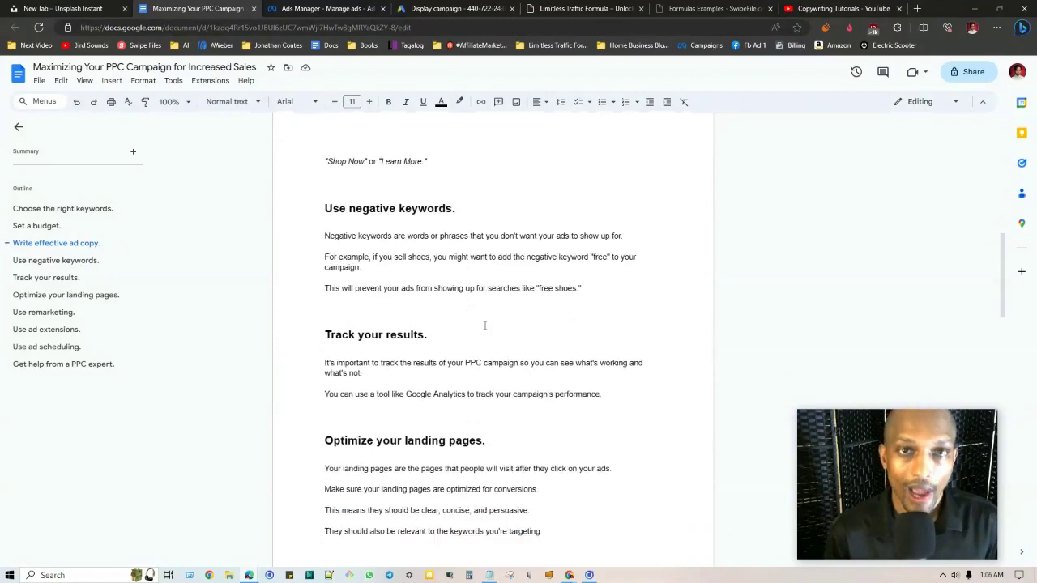
# - Open the Meta Ads Manager campaigns overview in a new browser tab that replaces the New Leads Ad Set tab
pyautogui.click(312, 6)
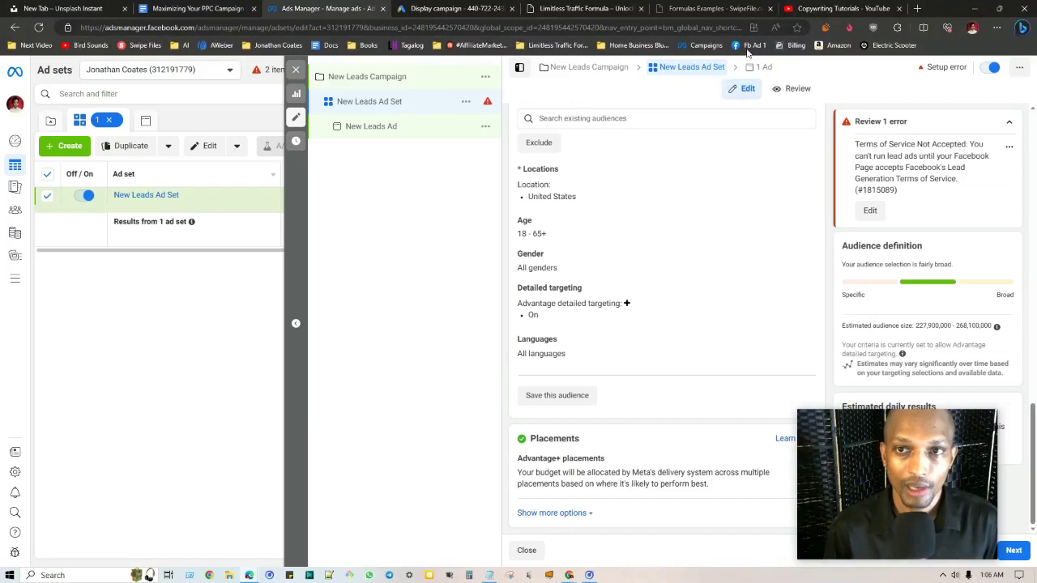
pyautogui.rightClick(705, 50)
pyautogui.click(729, 58)
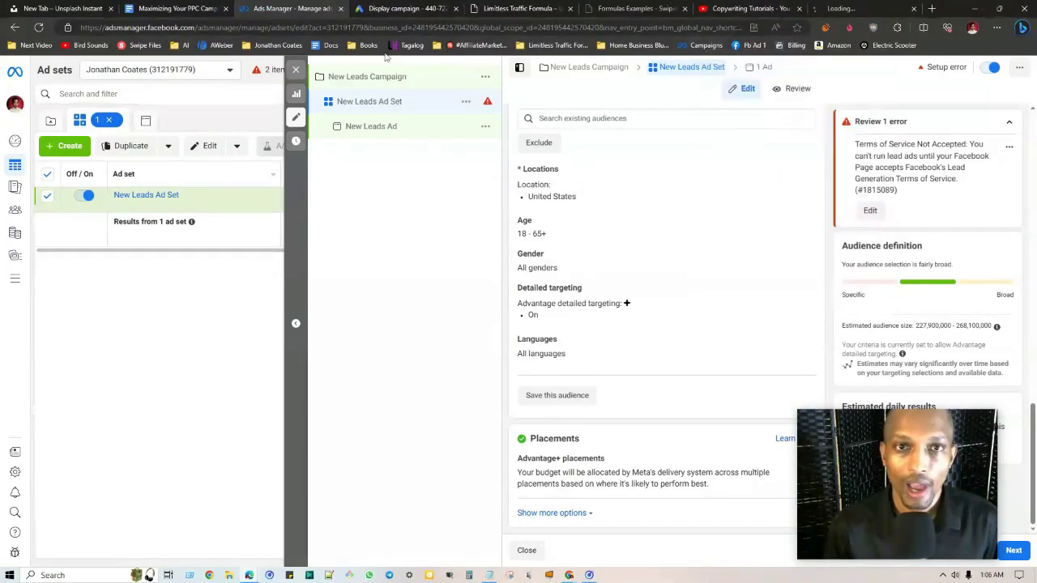
pyautogui.click(340, 8)
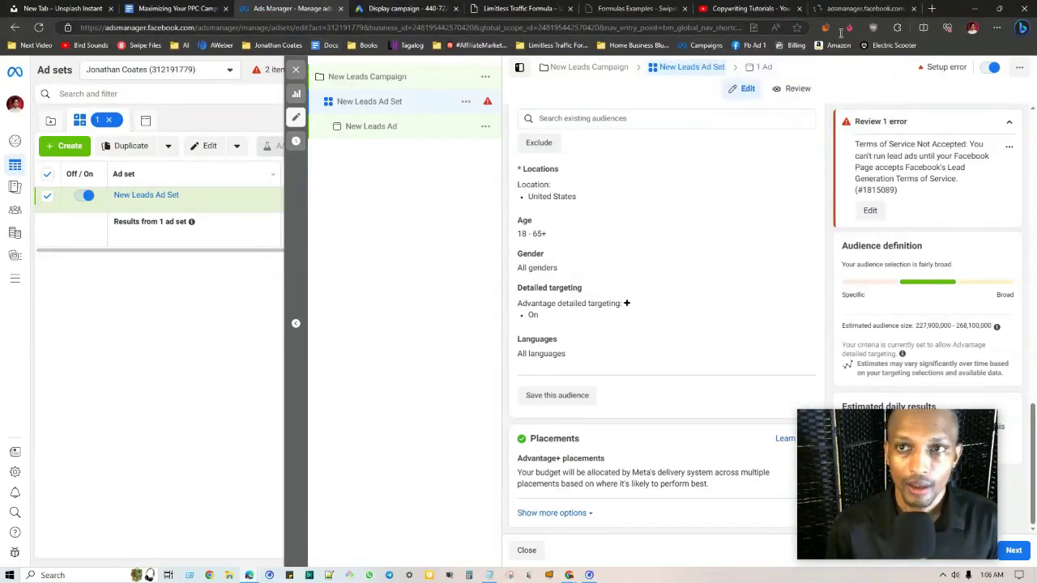
pyautogui.moveTo(789, 10); pyautogui.dragTo(304, 7)
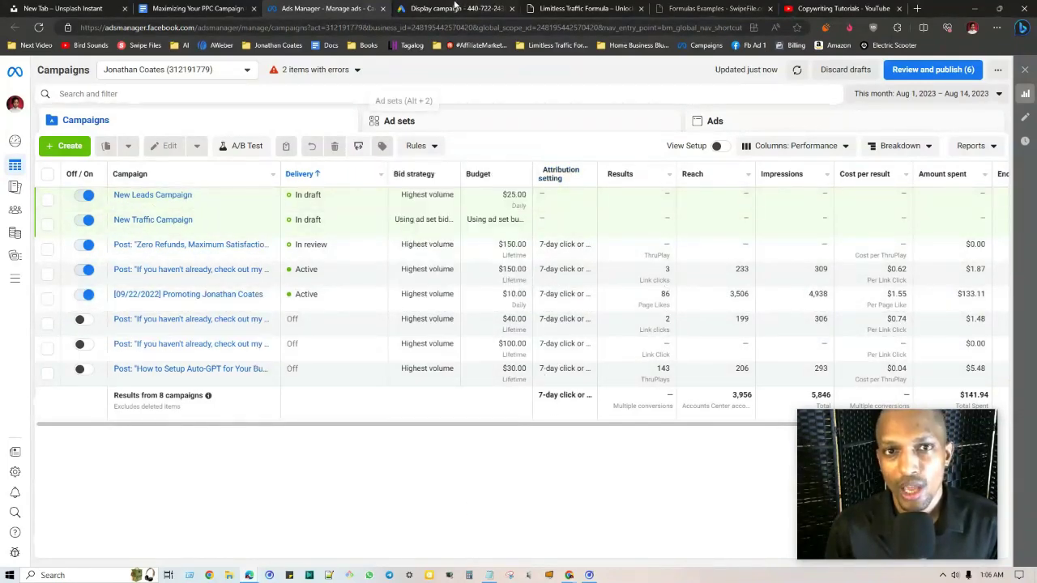
# - Compare the Google Ads targeting options and the guide's landing page advice with the Limitless Traffic Formula page's headline
pyautogui.hotkey('ctrl', 'Tab')
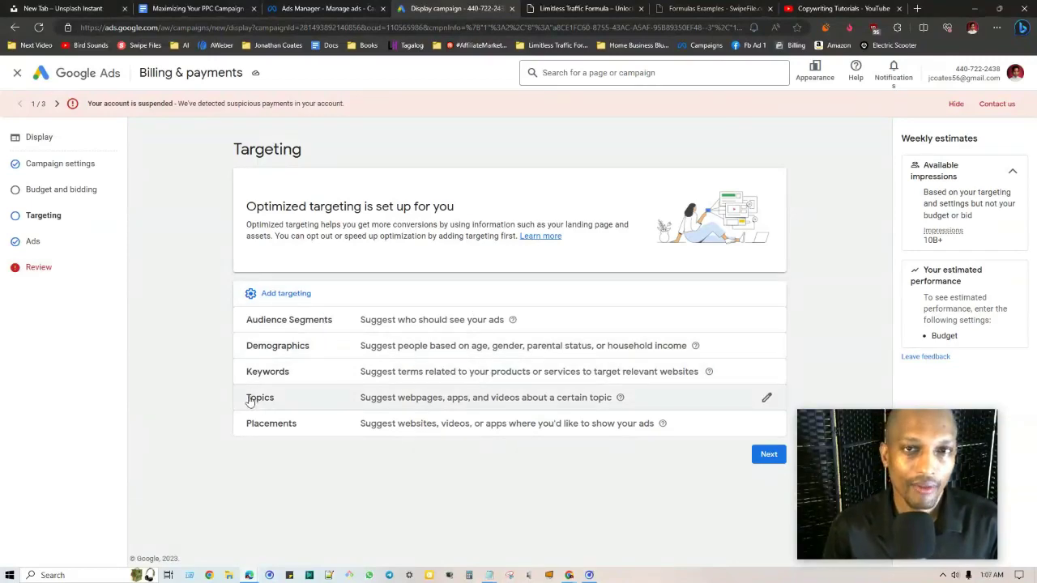
pyautogui.click(183, 8)
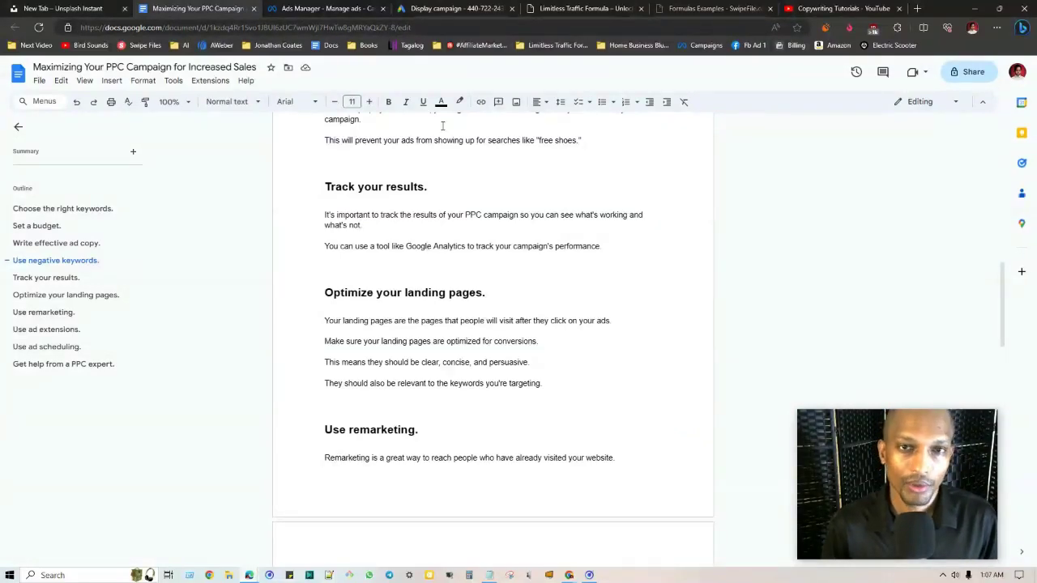
pyautogui.scroll(-2, 181, 209)
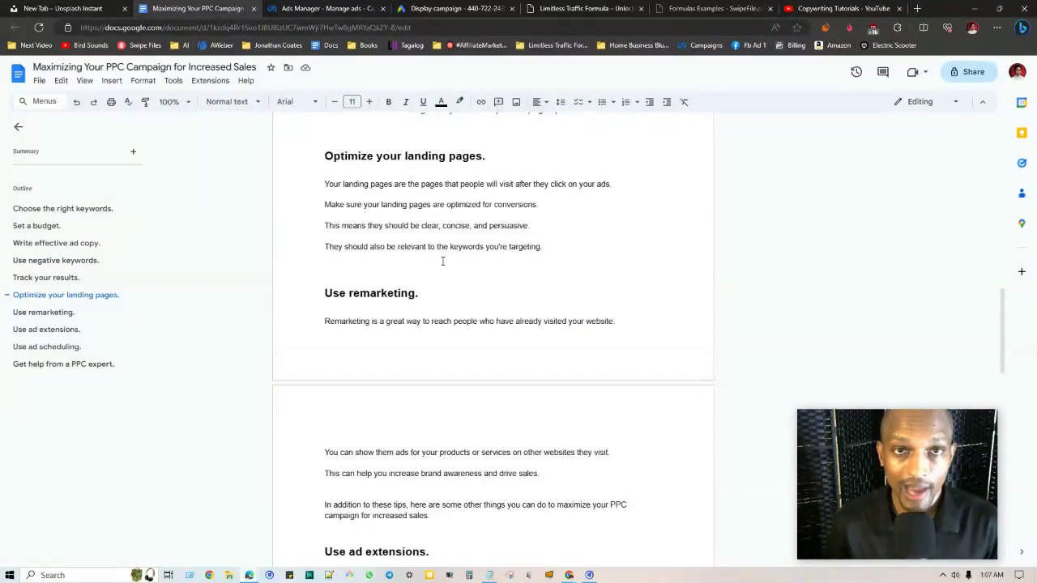
pyautogui.click(453, 8)
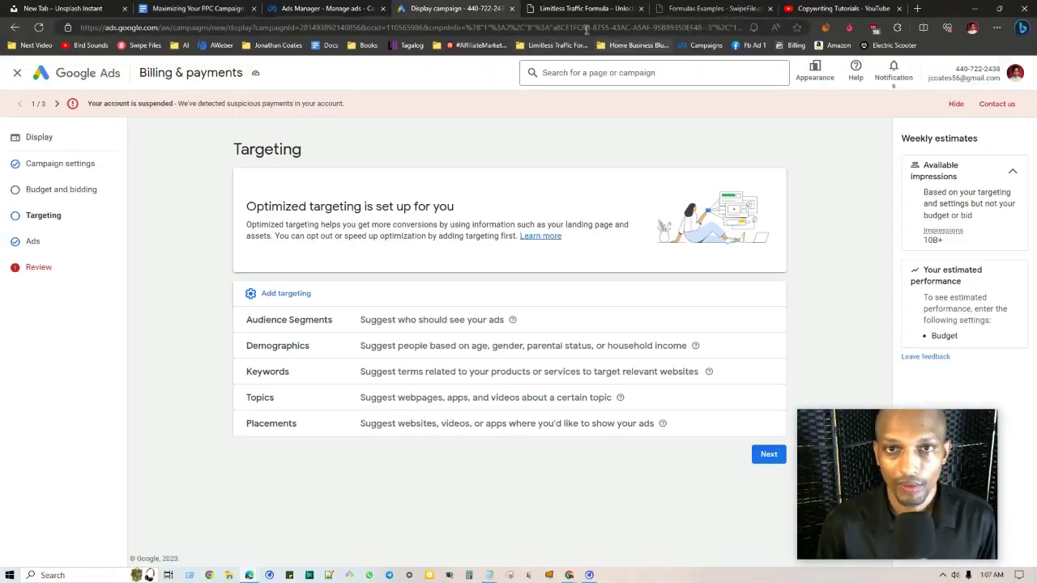
pyautogui.click(571, 8)
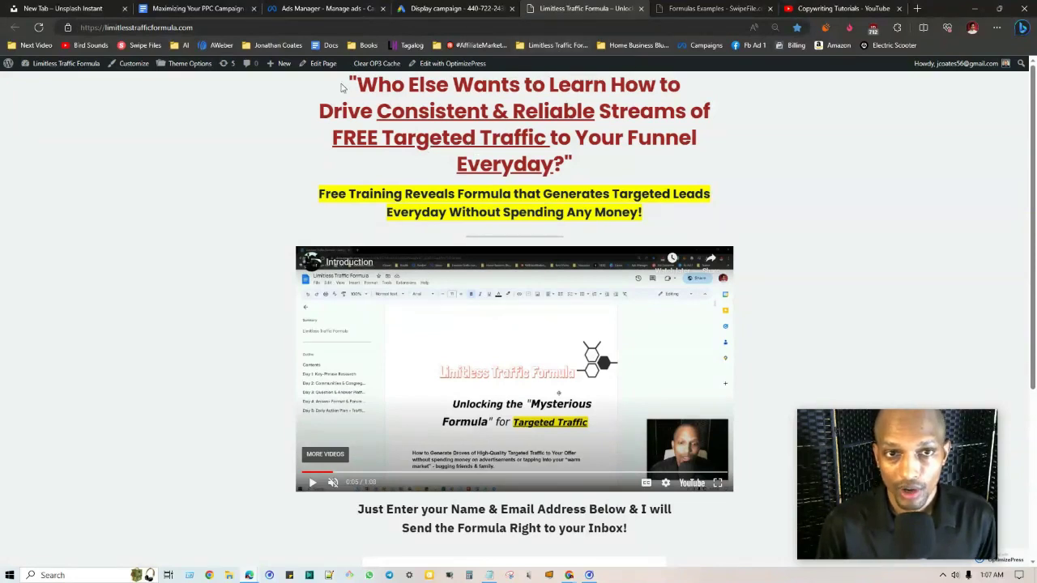
pyautogui.moveTo(341, 87); pyautogui.dragTo(612, 168)
pyautogui.click(88, 187)
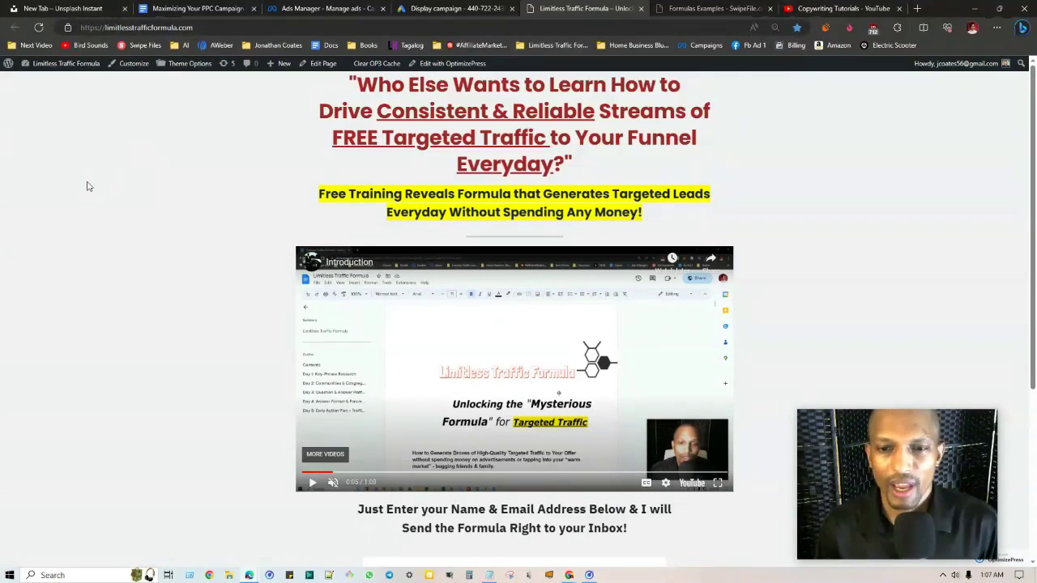
# - Skim the PPC guide's remarketing and ad extensions sections and go back to the landing page optimization advice
pyautogui.click(203, 8)
pyautogui.scroll(-5, 332, 259)
pyautogui.scroll(5, 354, 394)
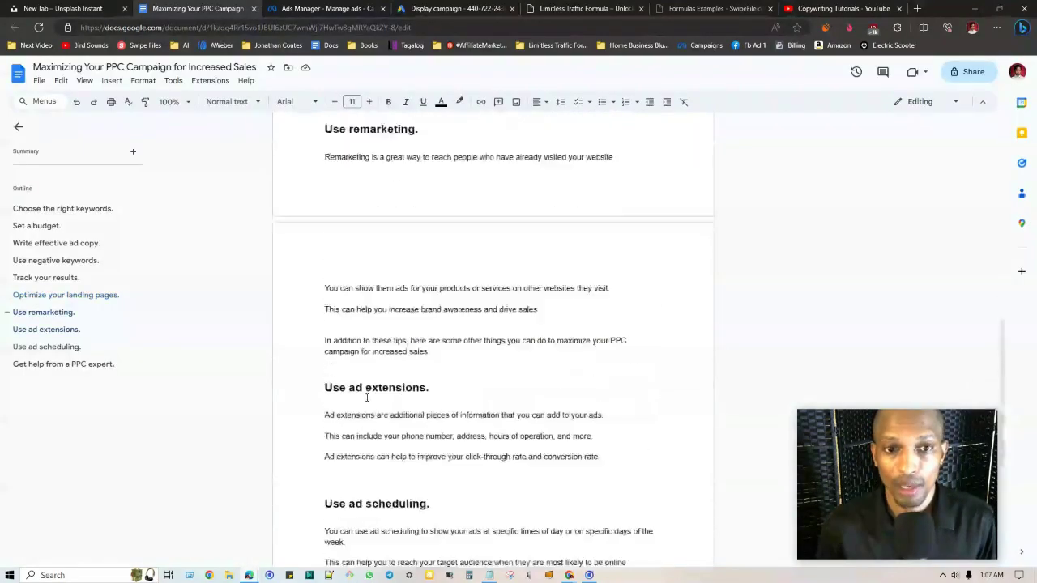
pyautogui.scroll(3, 444, 278)
pyautogui.scroll(1, 346, 404)
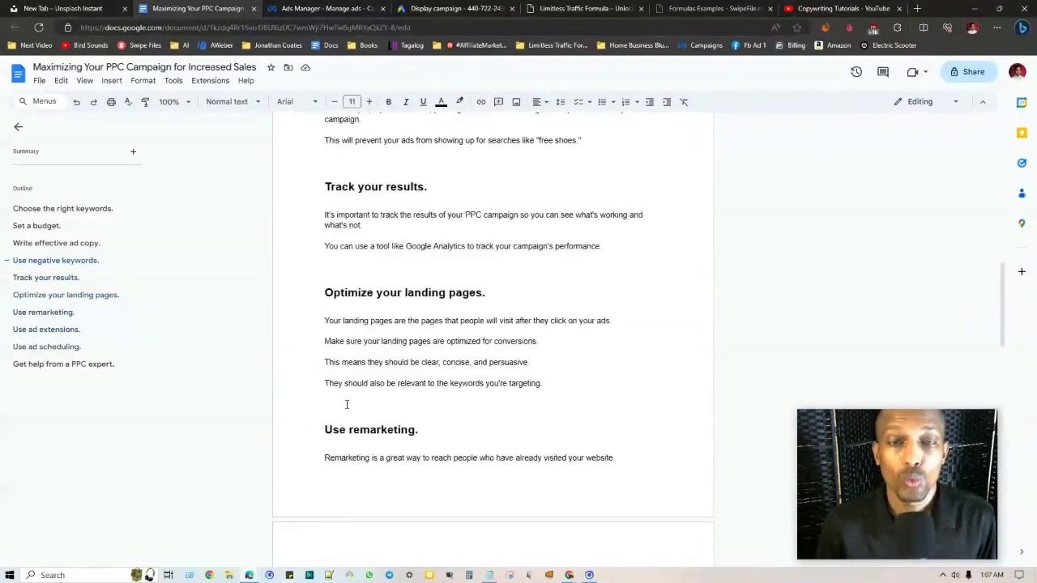
# - Open the Limitless Traffic Formula page in the OptimizePress editor and correct the sign-up button text to "Get Instant Access"
pyautogui.hotkey('ctrl', '5')
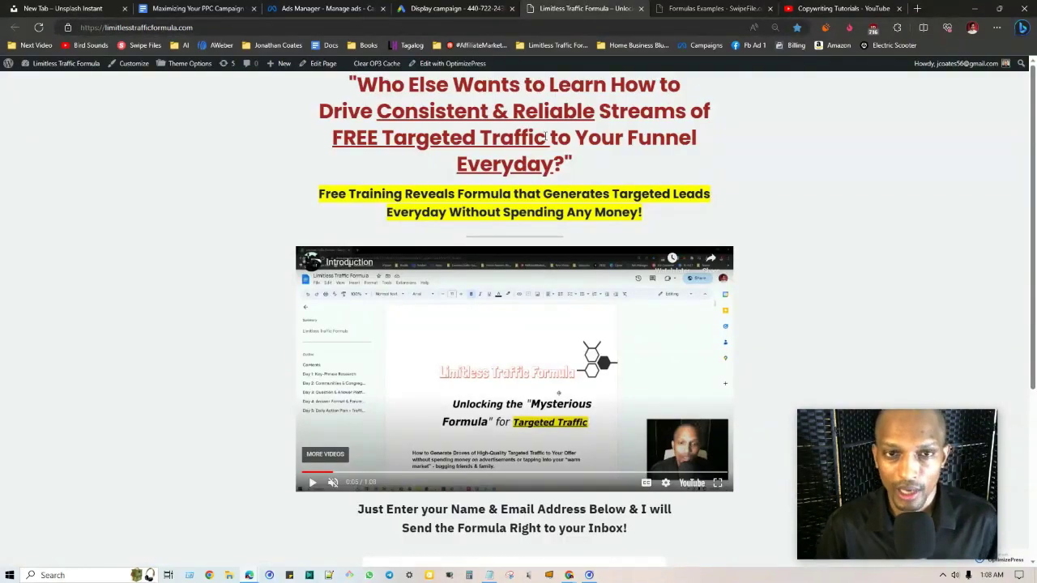
pyautogui.click(452, 65)
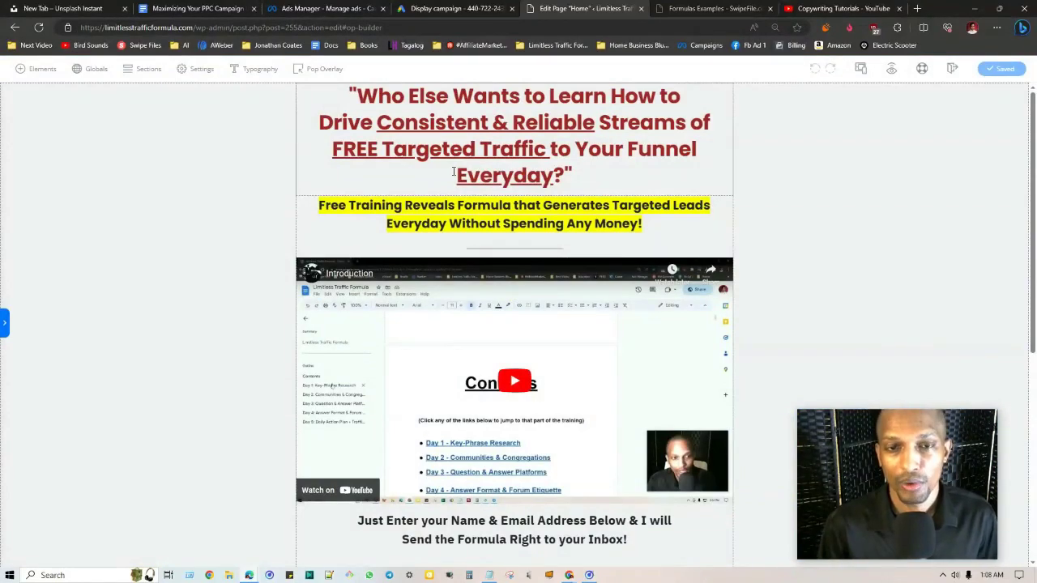
pyautogui.scroll(-4, 526, 219)
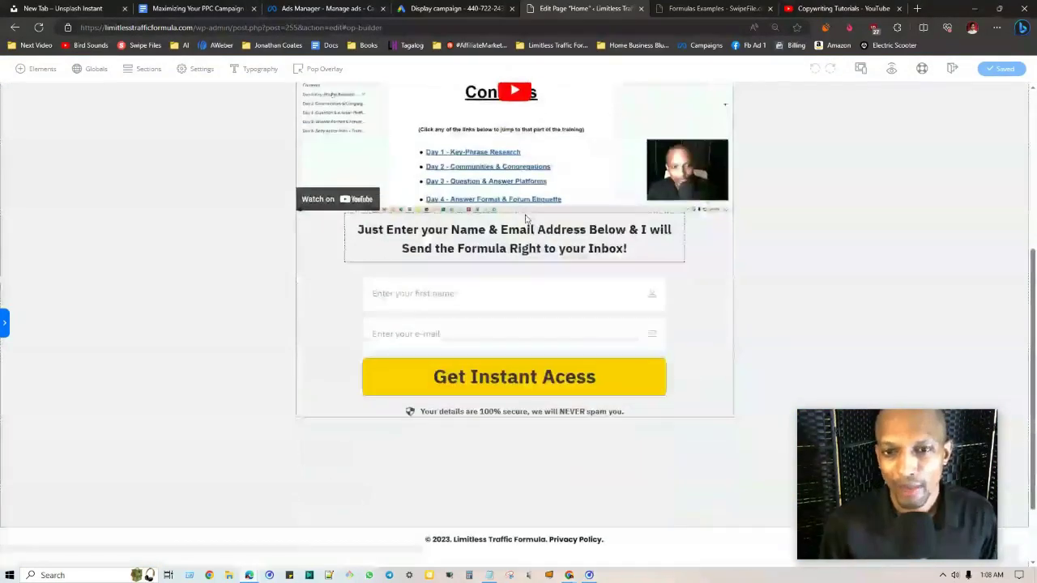
pyautogui.click(526, 219)
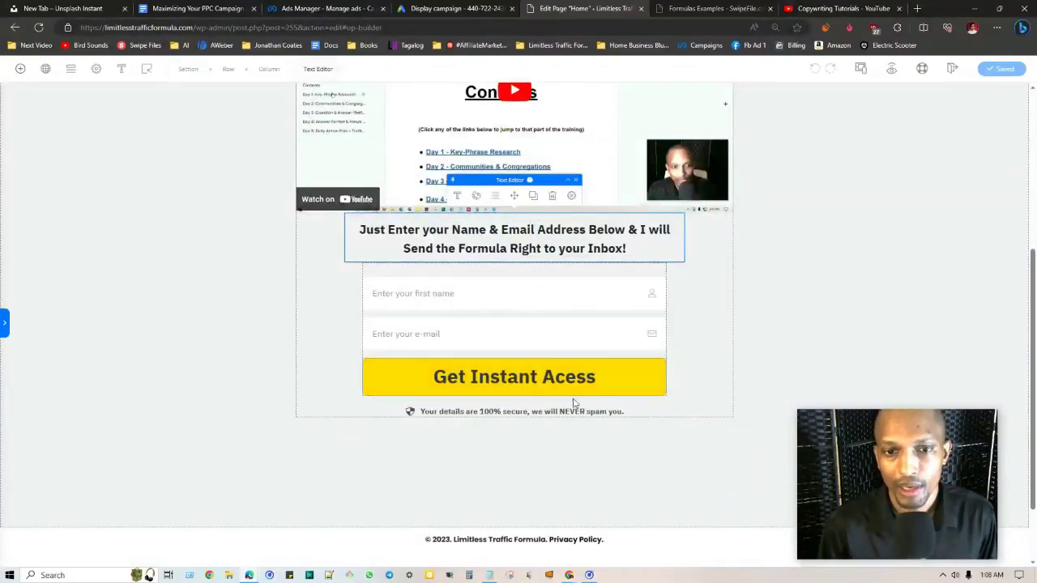
pyautogui.click(603, 384)
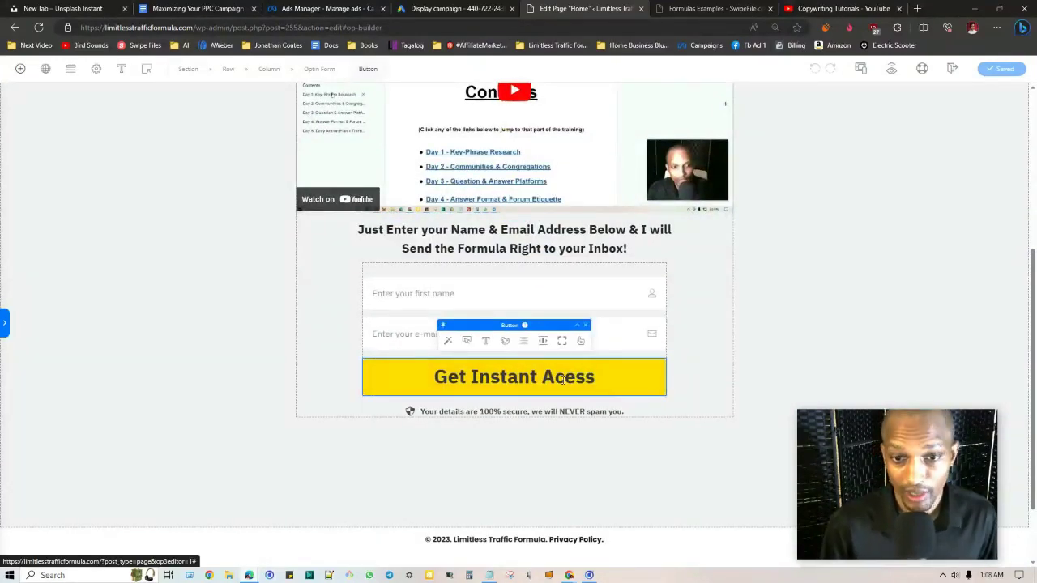
pyautogui.click(563, 379)
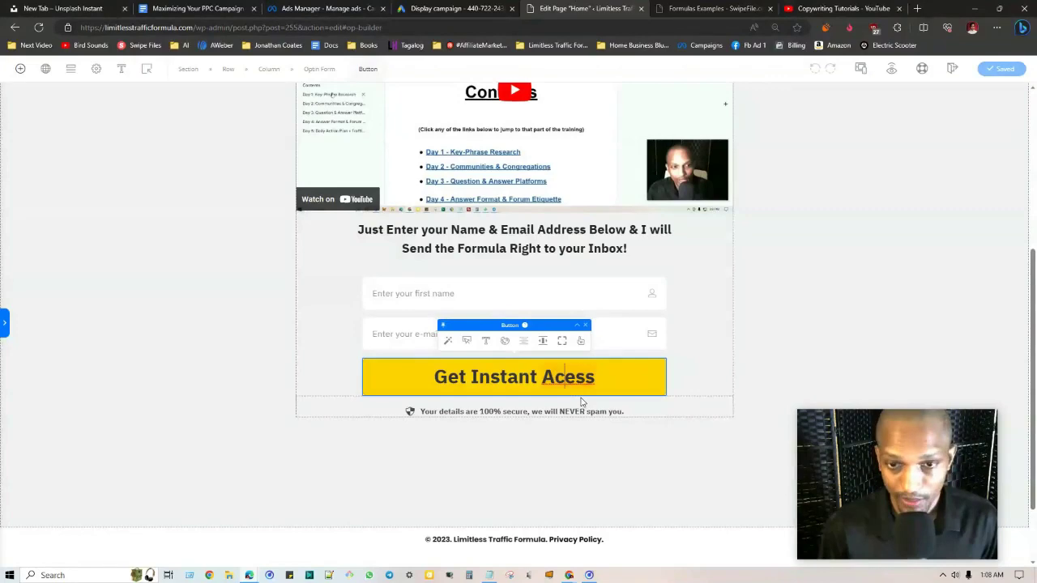
pyautogui.write('c')
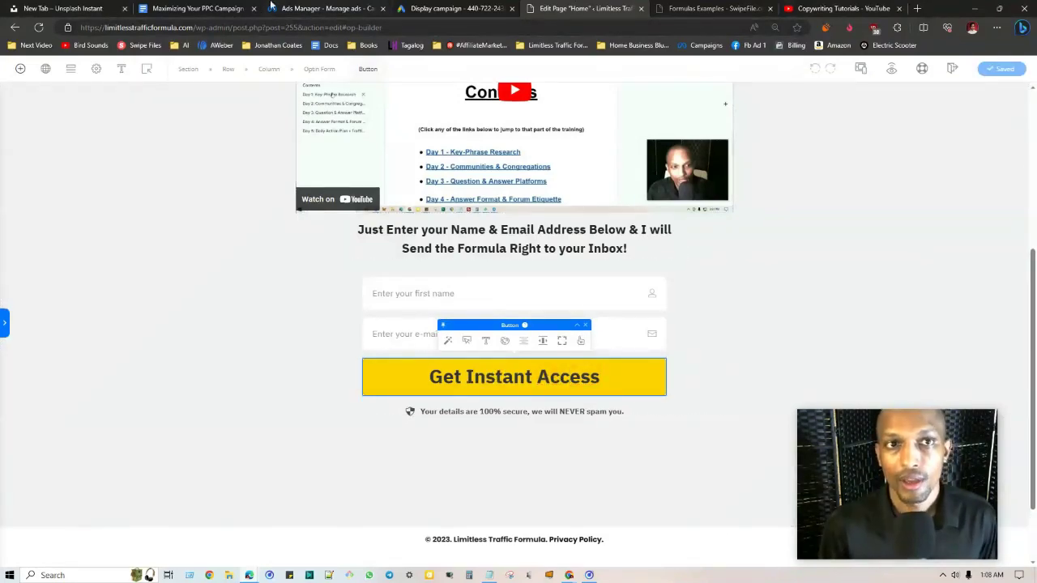
# - Compare the guide's remarketing and ad extensions advice with the Meta Ads Manager campaigns overview and the Google Ads targeting options
pyautogui.click(193, 8)
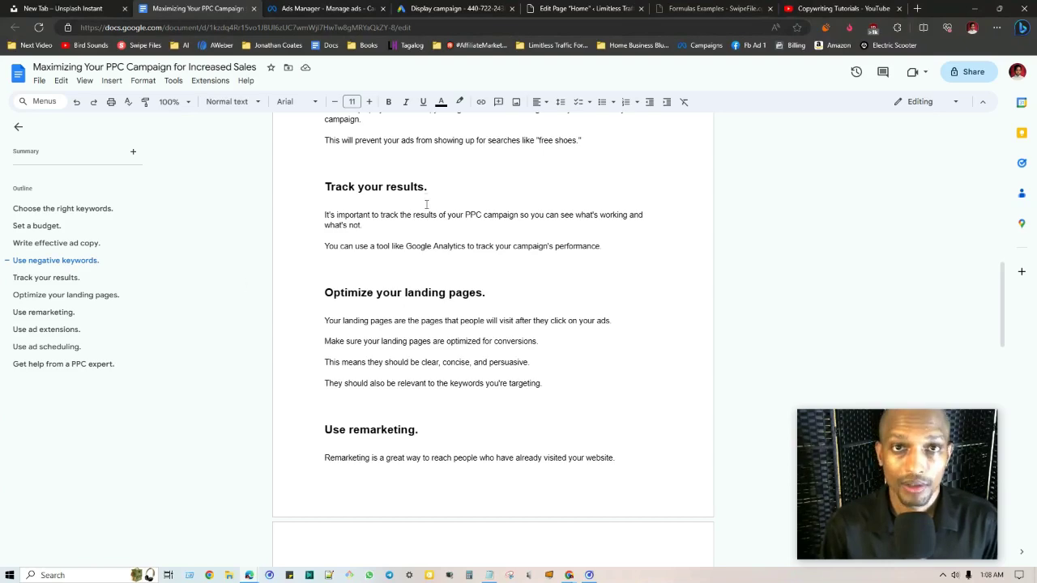
pyautogui.scroll(-3, 426, 204)
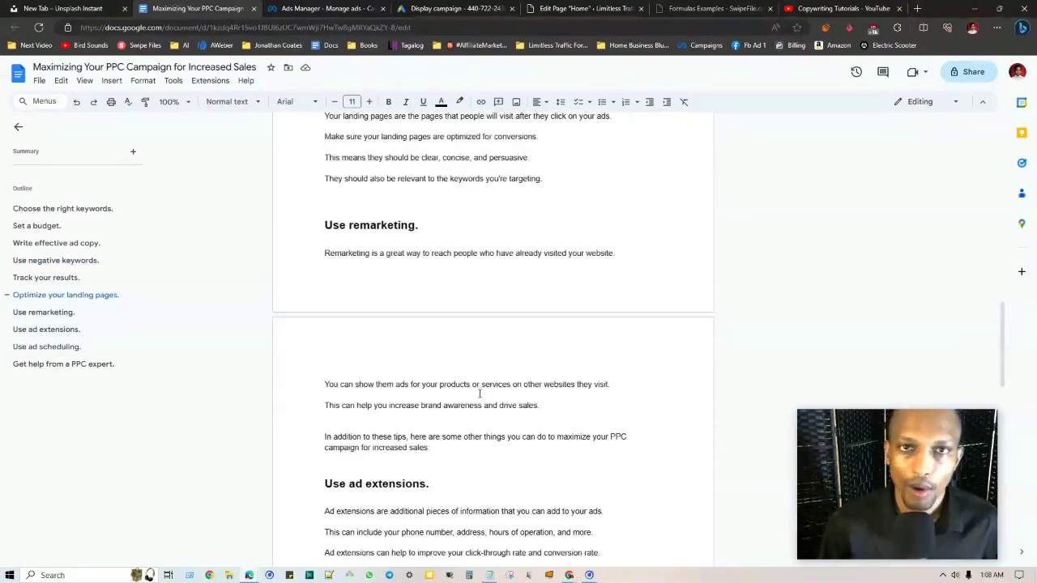
pyautogui.click(328, 8)
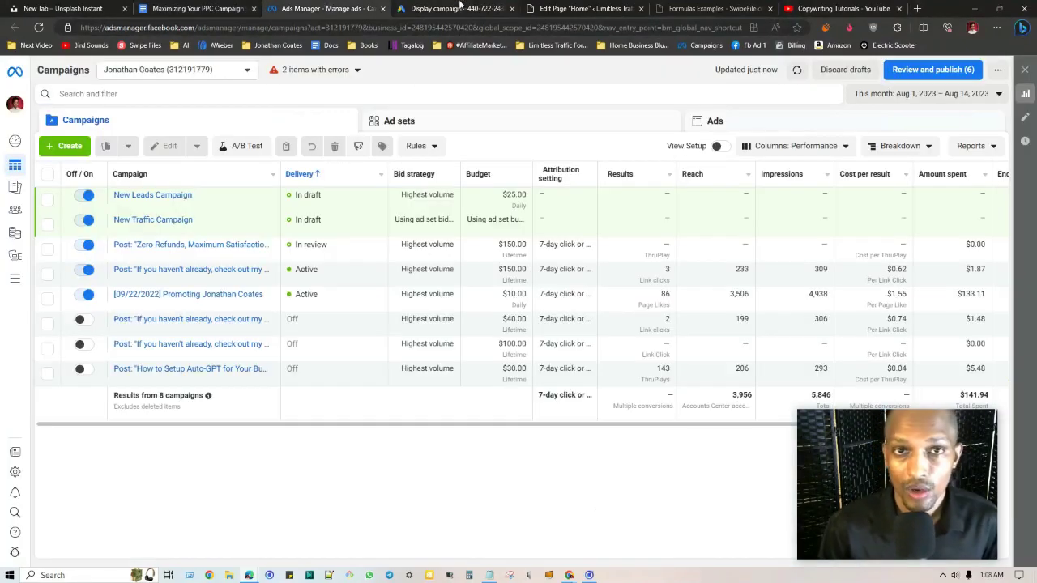
pyautogui.click(455, 8)
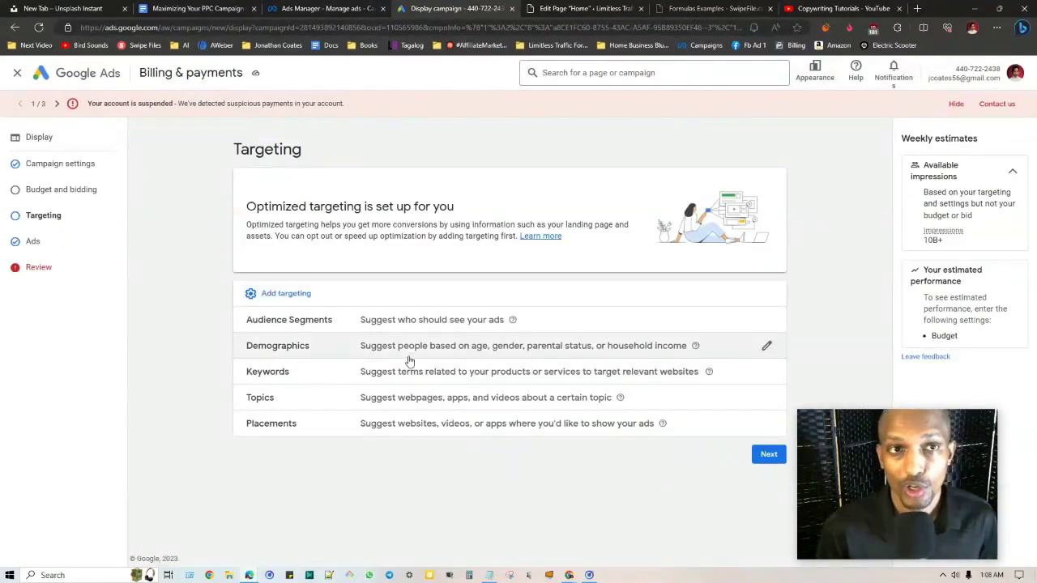
pyautogui.scroll(-1, 557, 236)
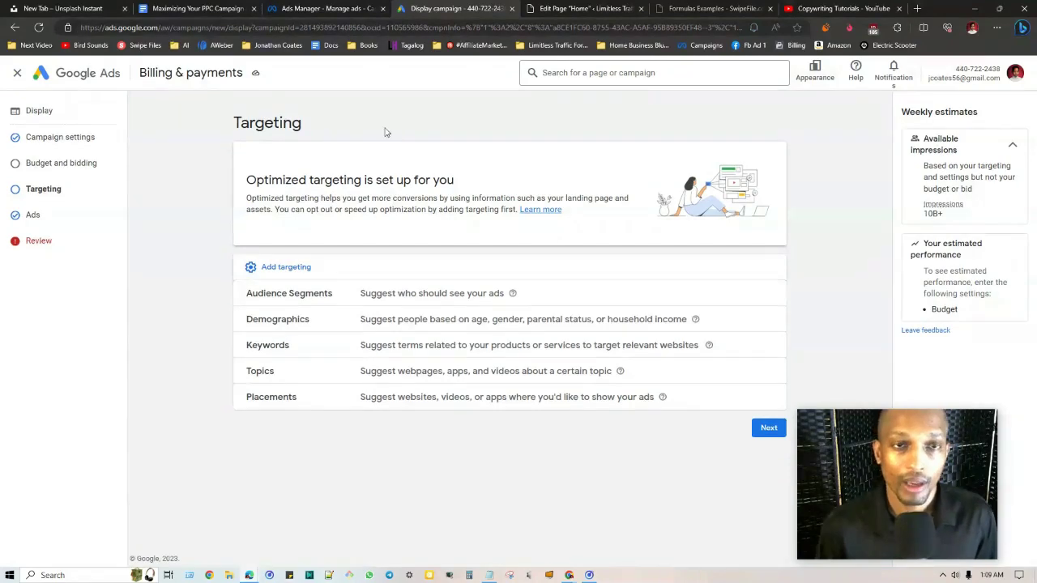
pyautogui.click(197, 8)
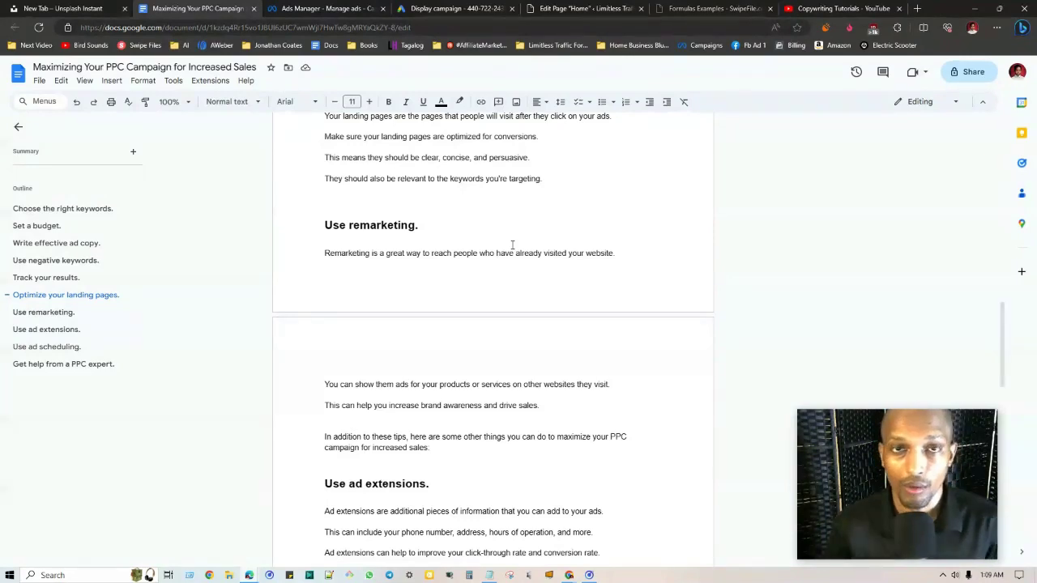
pyautogui.scroll(-1, 512, 245)
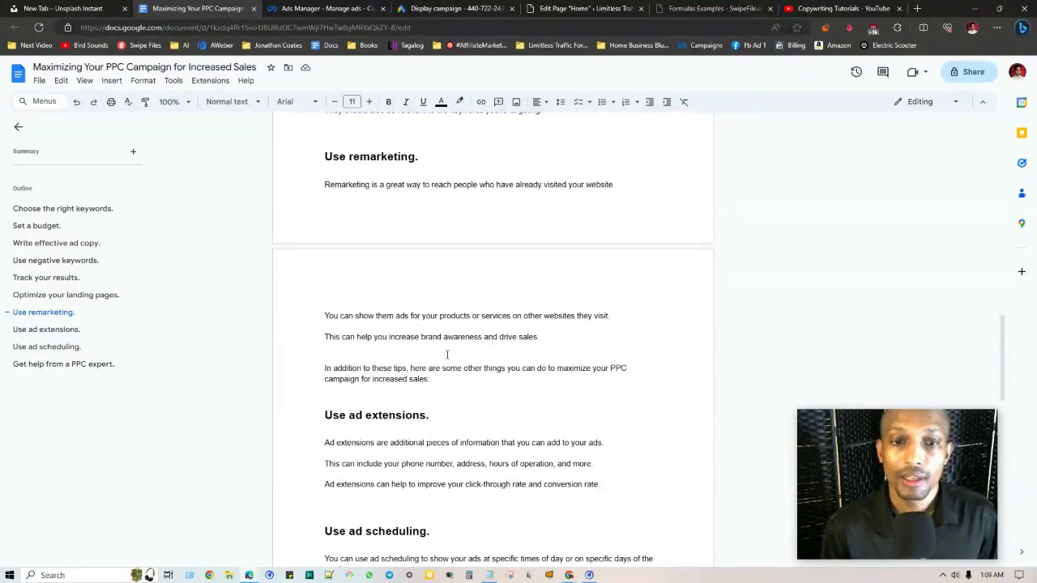
pyautogui.scroll(-1, 445, 363)
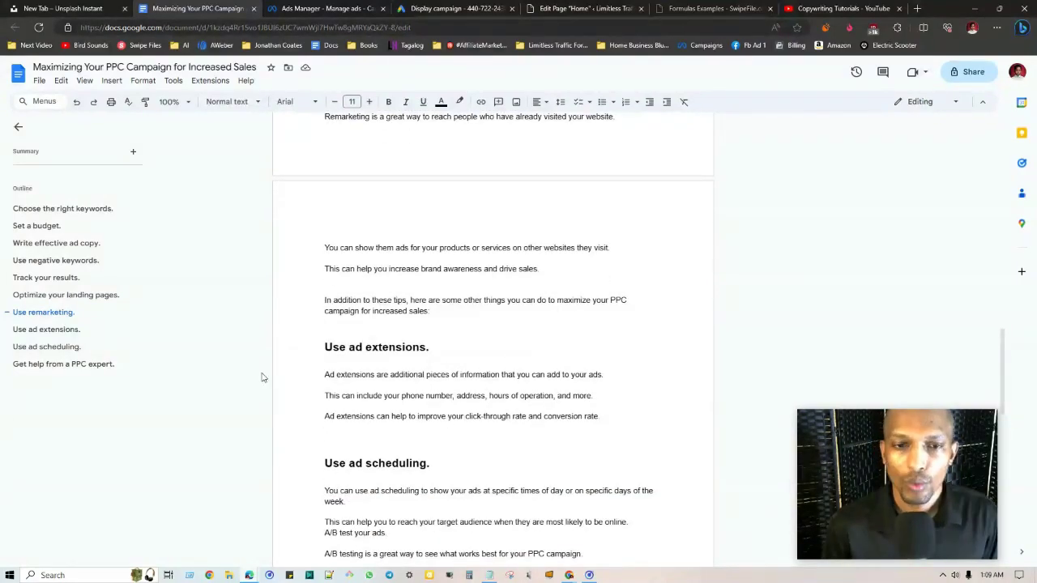
# - Switch to the SwipeFile.com formulas page and open the bookmarked Swipe Files site in a new browser tab
pyautogui.click(711, 8)
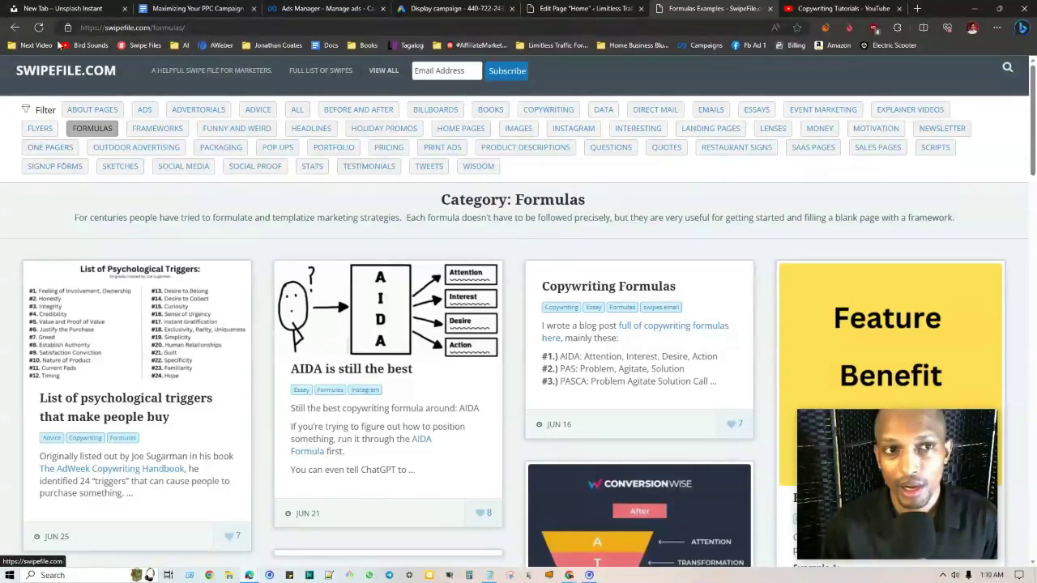
pyautogui.rightClick(132, 46)
pyautogui.click(162, 54)
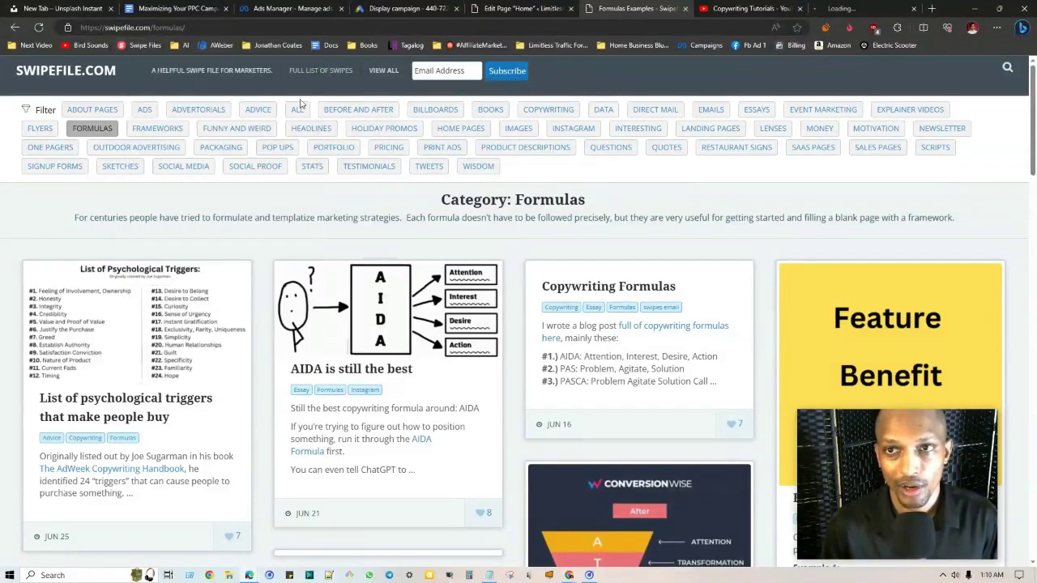
# - Browse the Copywriting Tutorials playlist on YouTube and view the Swiped.co home page as copywriting resources
pyautogui.click(738, 8)
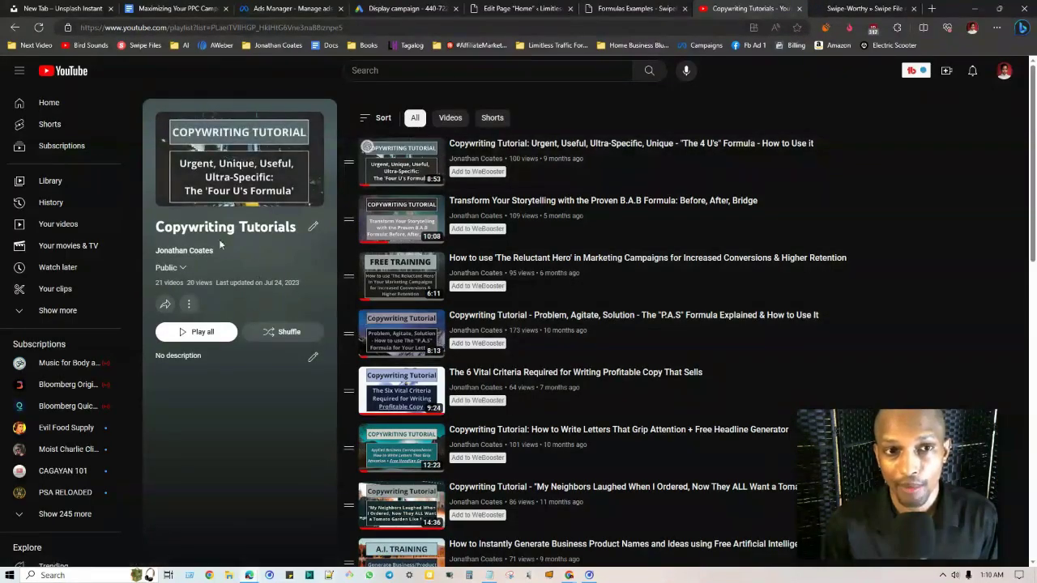
pyautogui.scroll(-10, 547, 221)
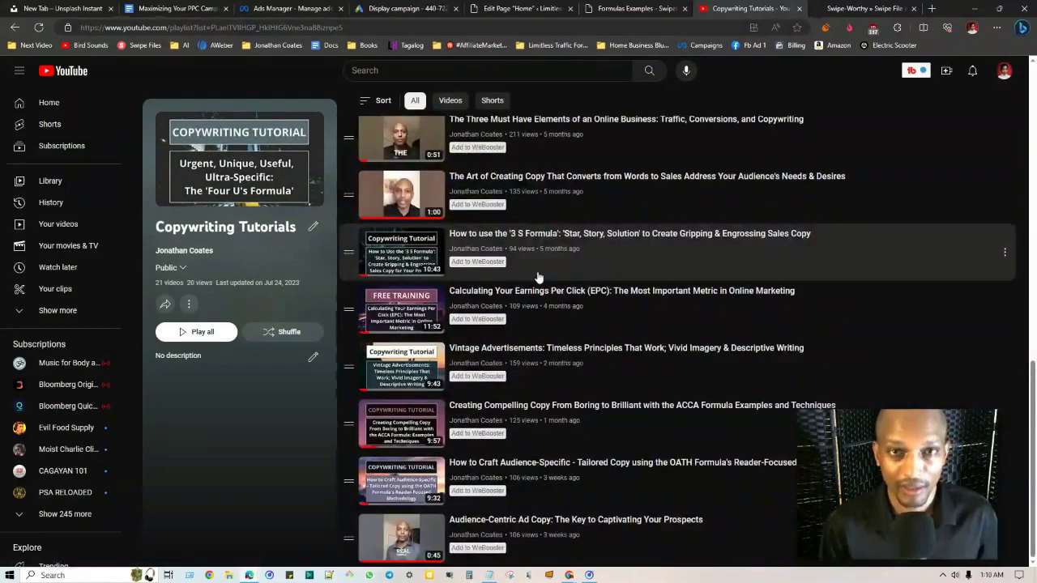
pyautogui.scroll(10, 537, 276)
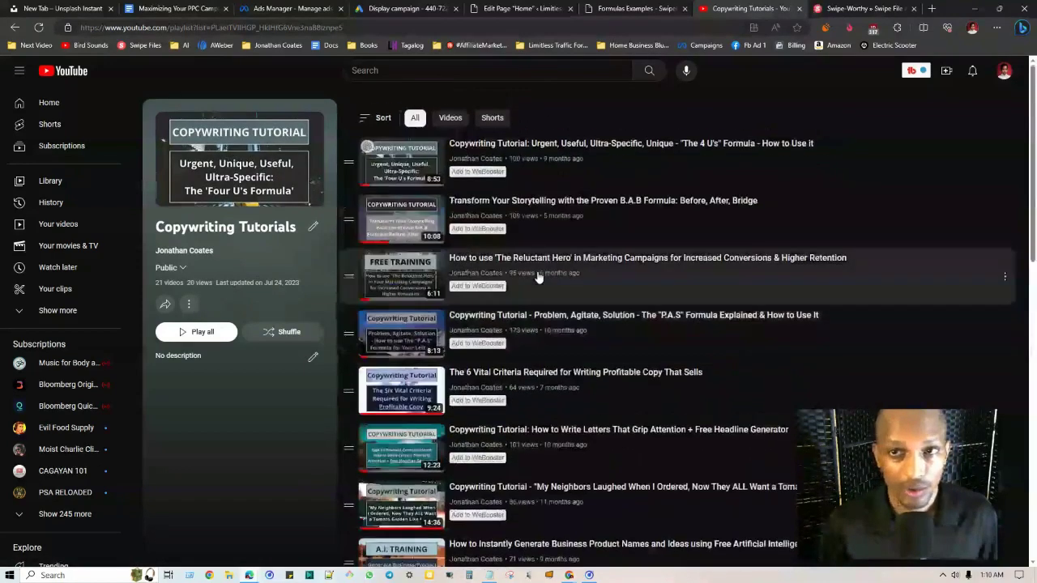
pyautogui.click(860, 8)
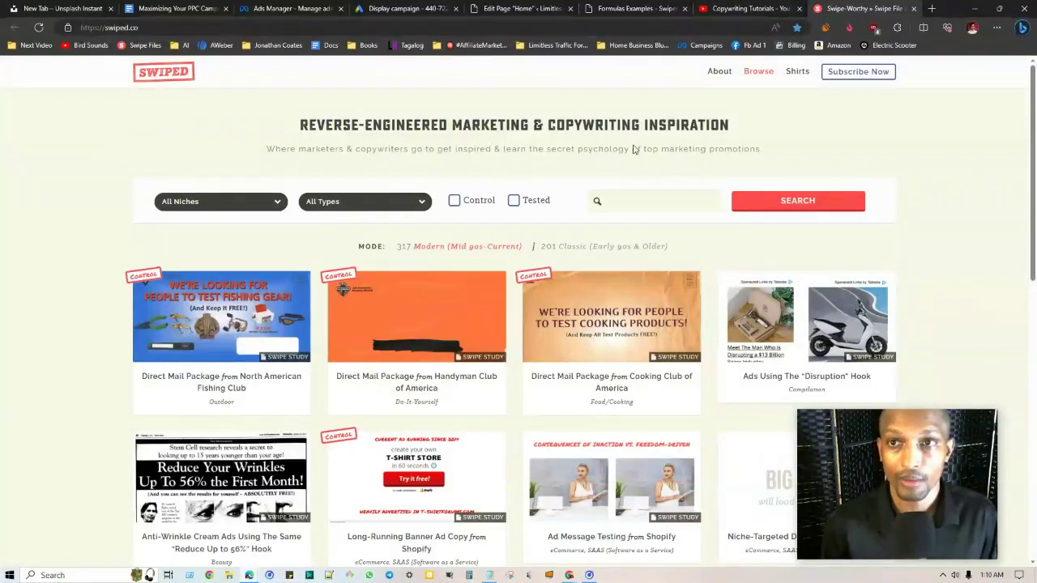
# - Open the Headlines category on SwipeFile.com and browse its examples, revisiting the guide, the YouTube playlist and Swiped.co in between
pyautogui.click(636, 9)
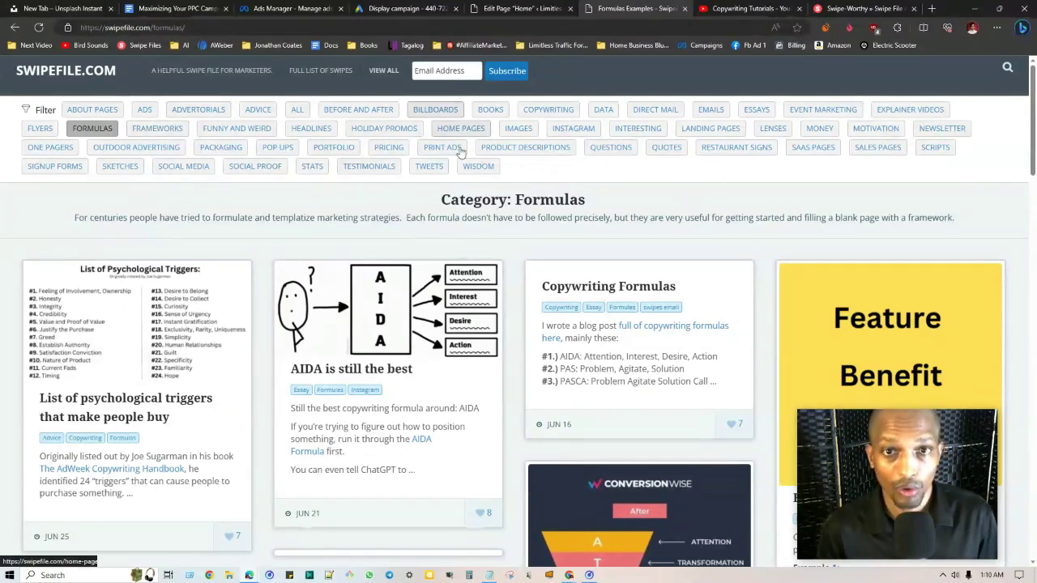
pyautogui.click(311, 128)
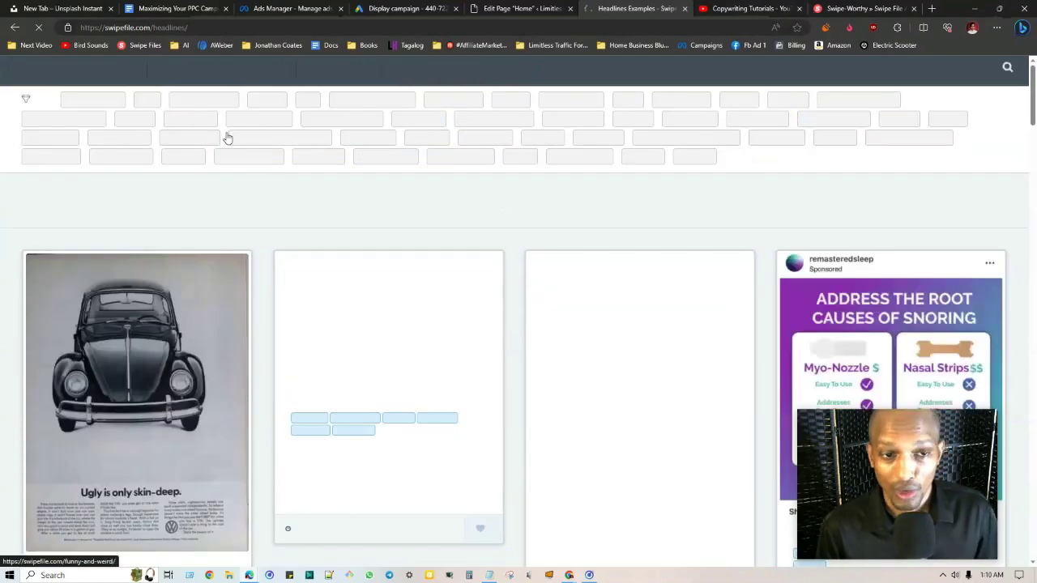
pyautogui.scroll(-2, 534, 308)
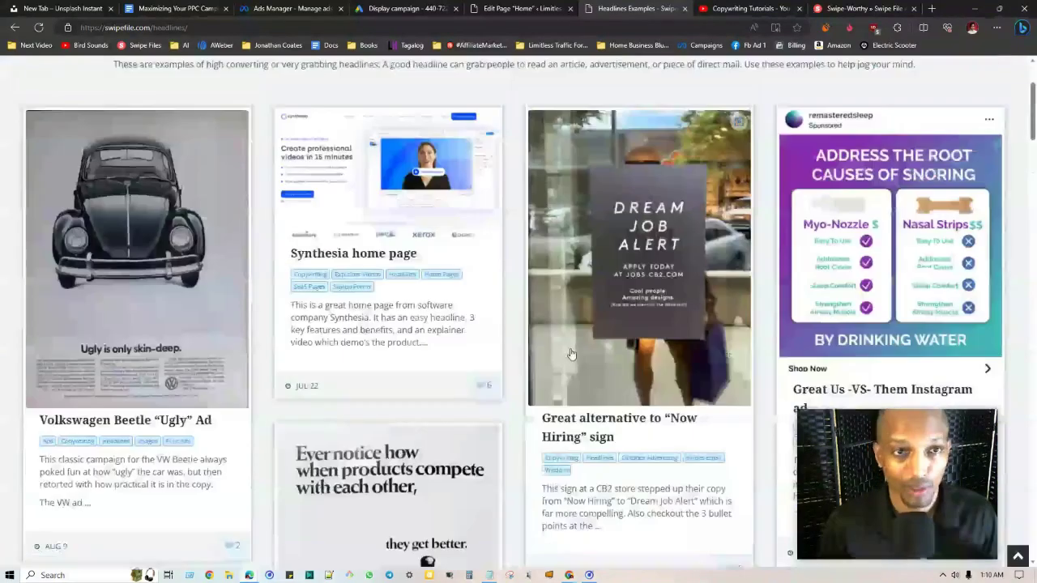
pyautogui.click(178, 8)
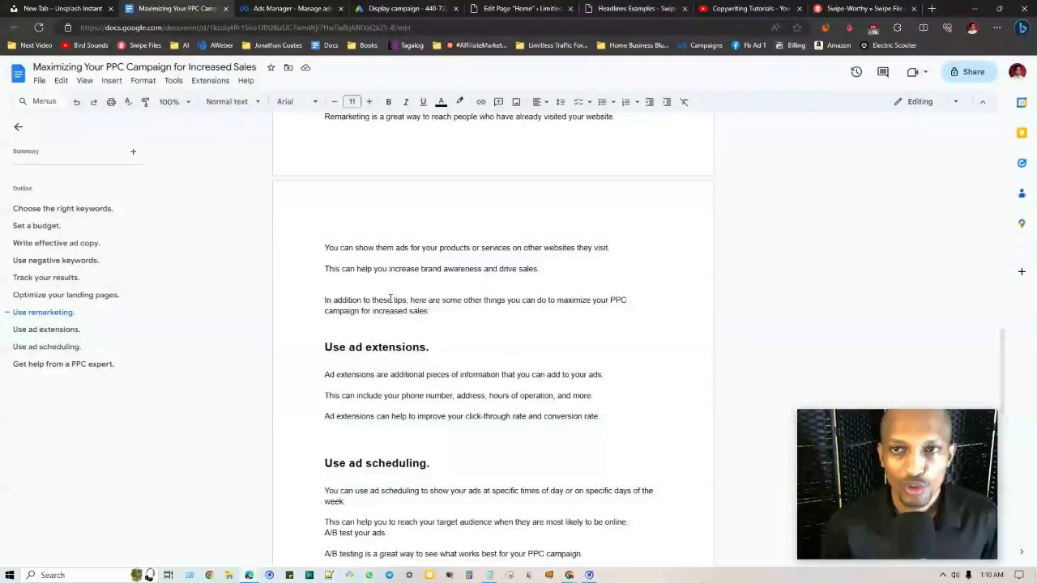
pyautogui.click(744, 8)
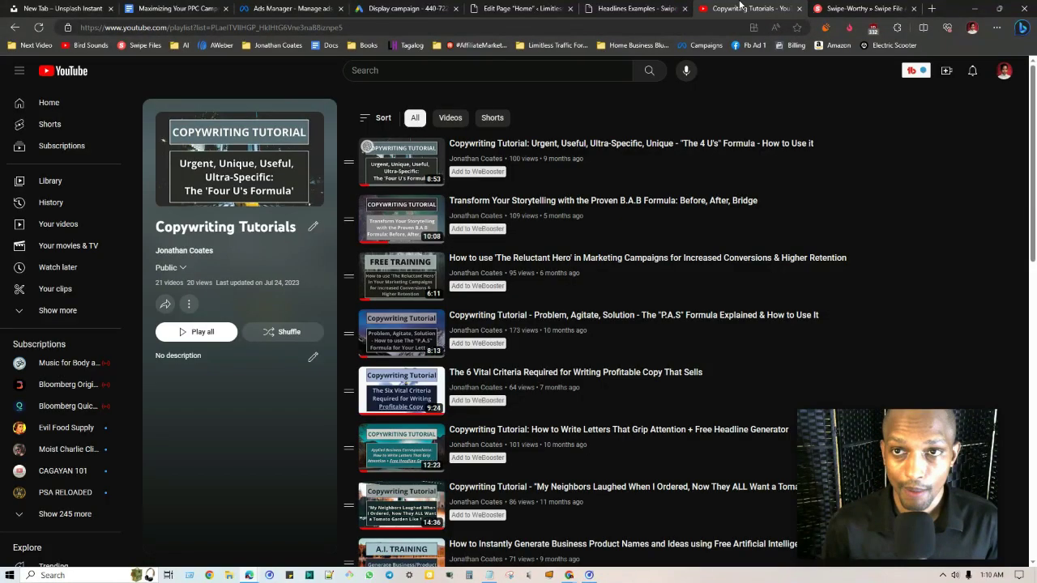
pyautogui.hotkey('ctrl', 'Tab')
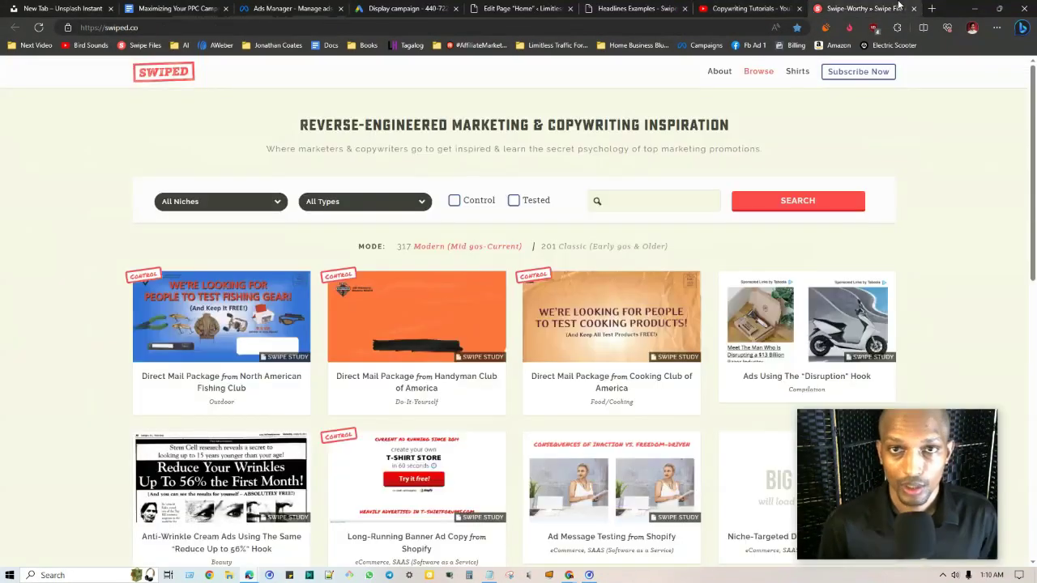
pyautogui.click(624, 8)
pyautogui.scroll(-10, 545, 367)
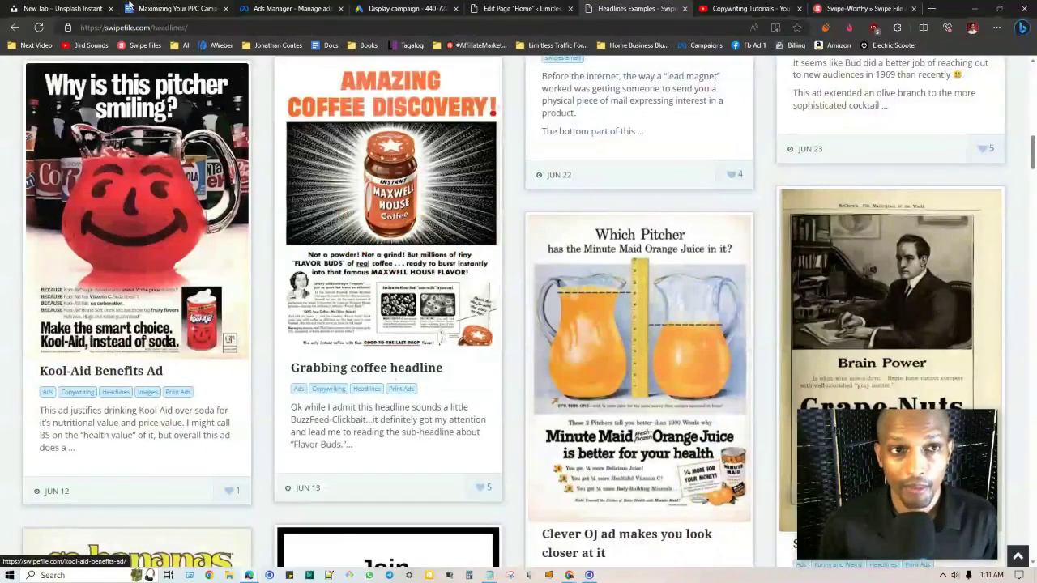
# - In the guide's ad scheduling section, insert a blank line above "A/B test your ads." and format that line as a bold Heading 2
pyautogui.click(178, 8)
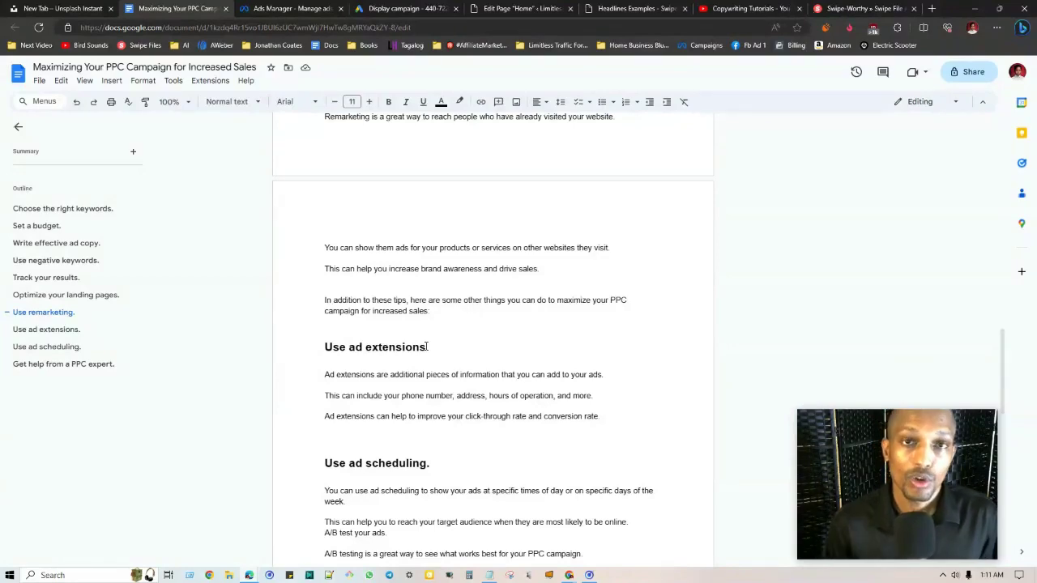
pyautogui.scroll(-4, 426, 352)
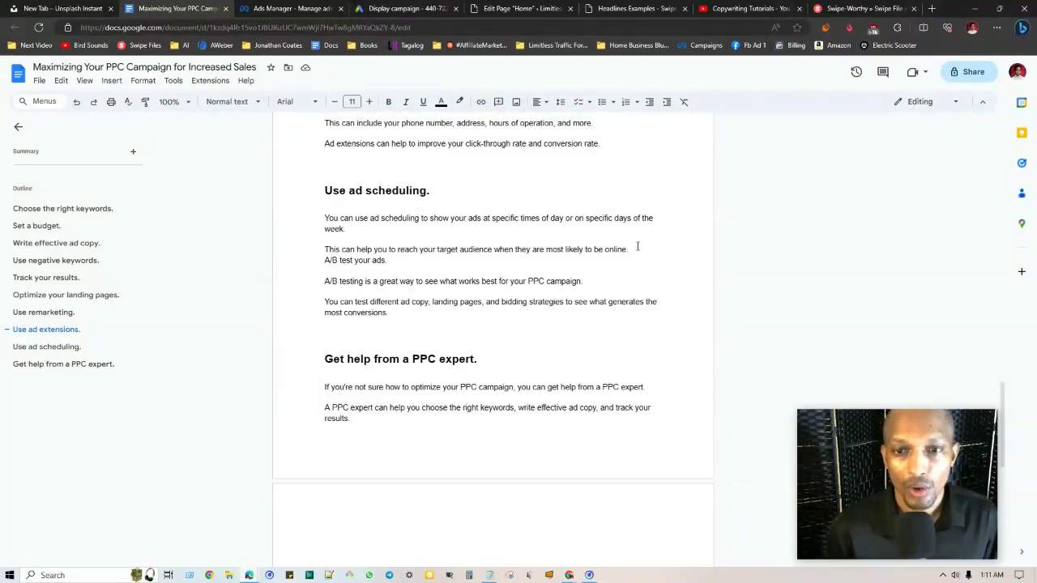
pyautogui.press('Return')
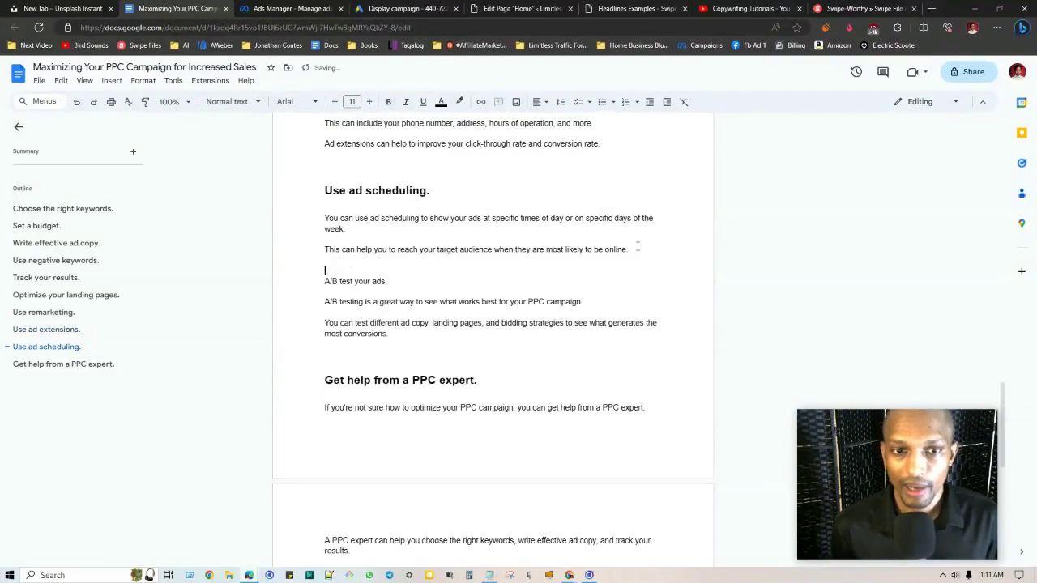
pyautogui.tripleClick(360, 280)
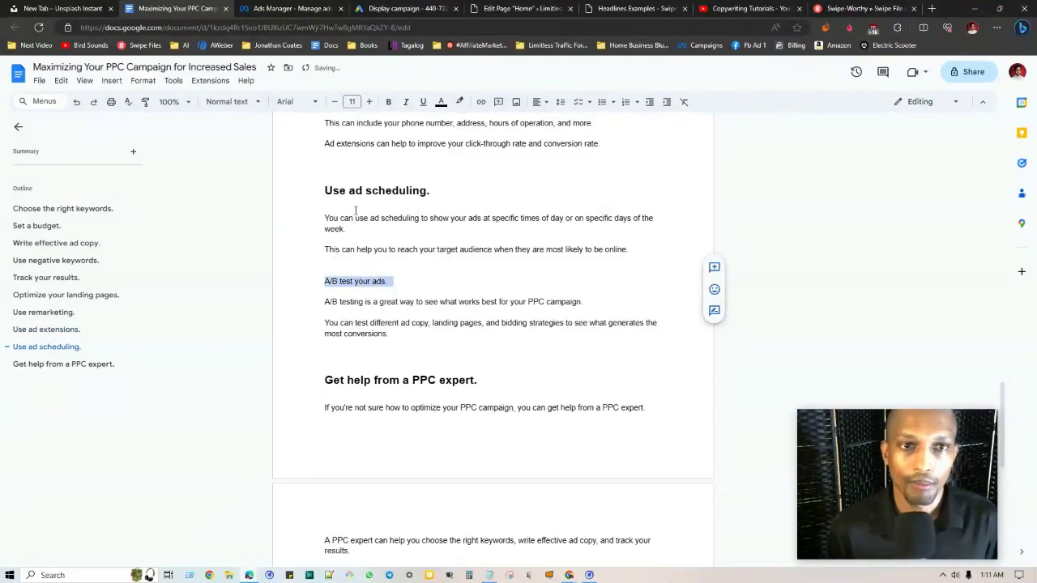
pyautogui.click(143, 80)
pyautogui.moveTo(275, 117)
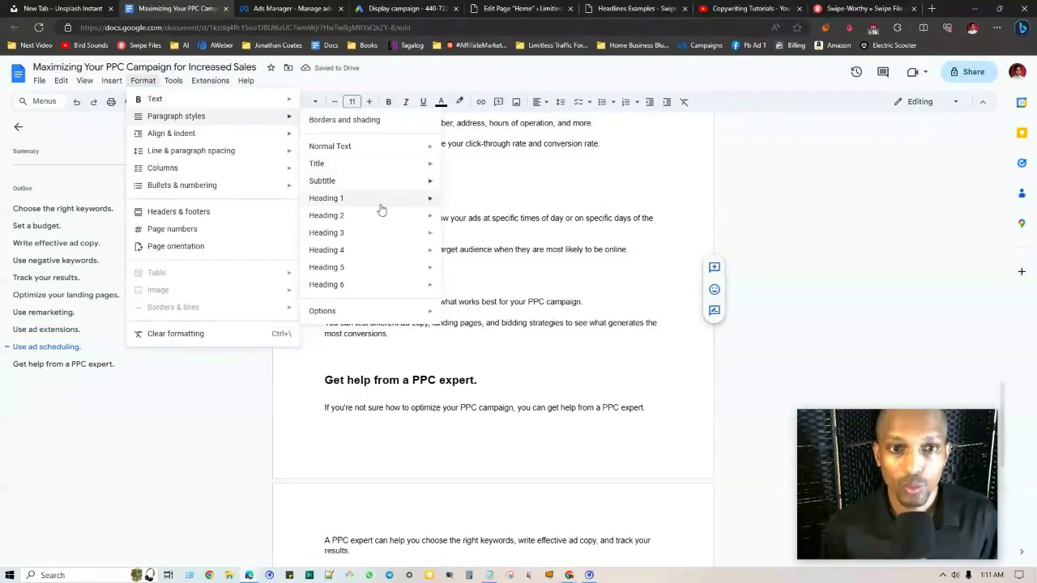
pyautogui.moveTo(353, 215)
pyautogui.click(474, 219)
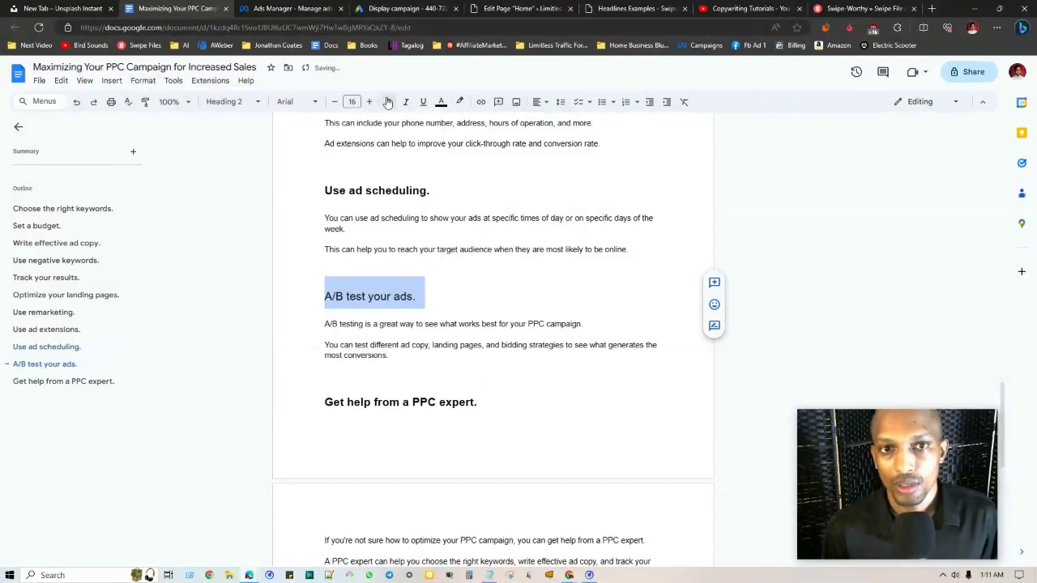
pyautogui.click(388, 101)
pyautogui.click(520, 290)
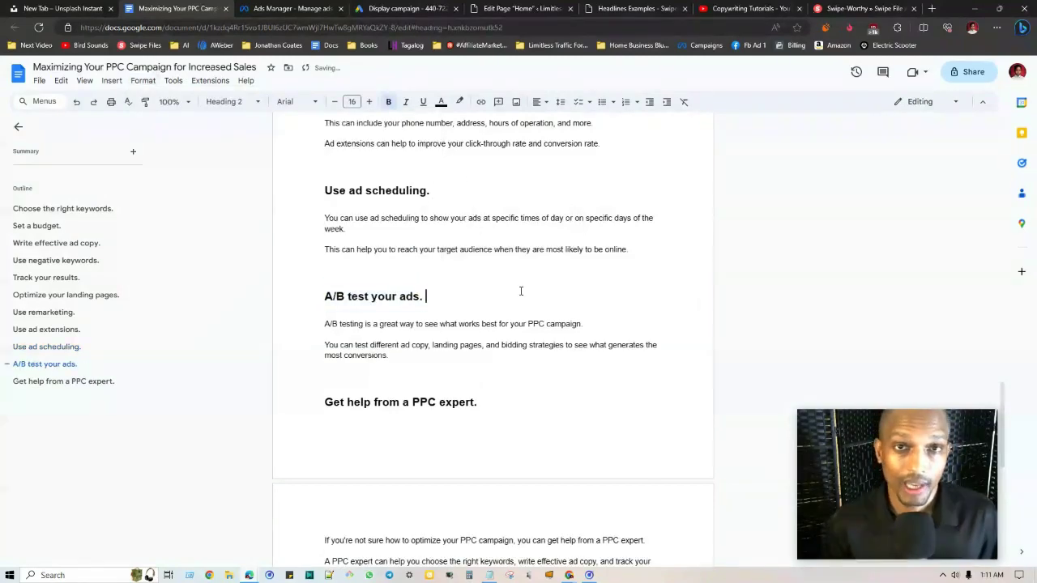